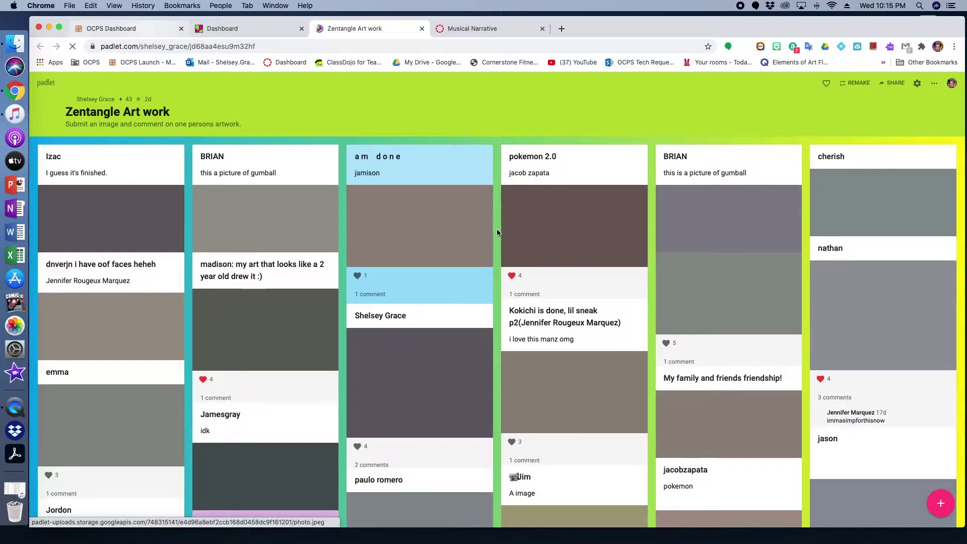
# Step: From the Padlet dashboard, start a new padlet and choose the Wall layout
pyautogui.scroll(-15, 498, 230)
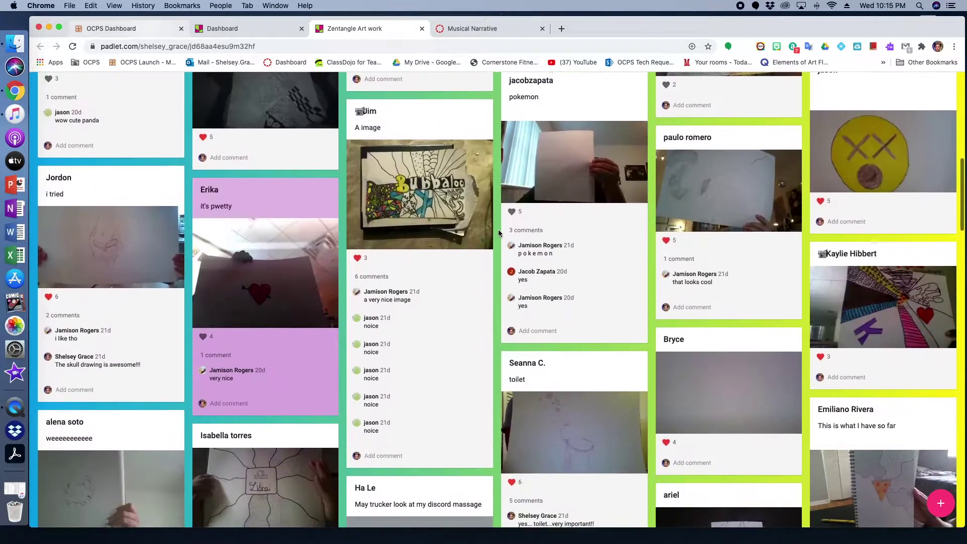
pyautogui.scroll(-20, 500, 233)
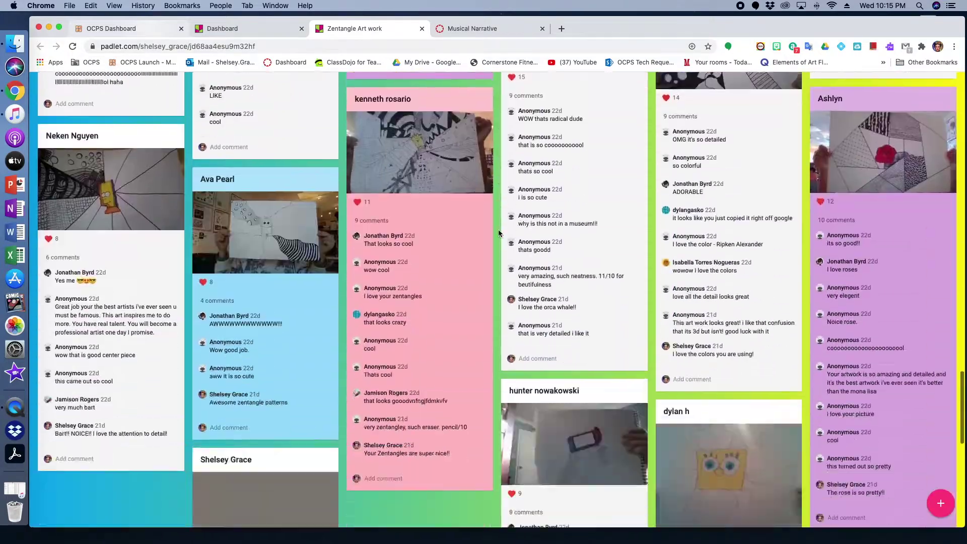
pyautogui.scroll(5, 499, 233)
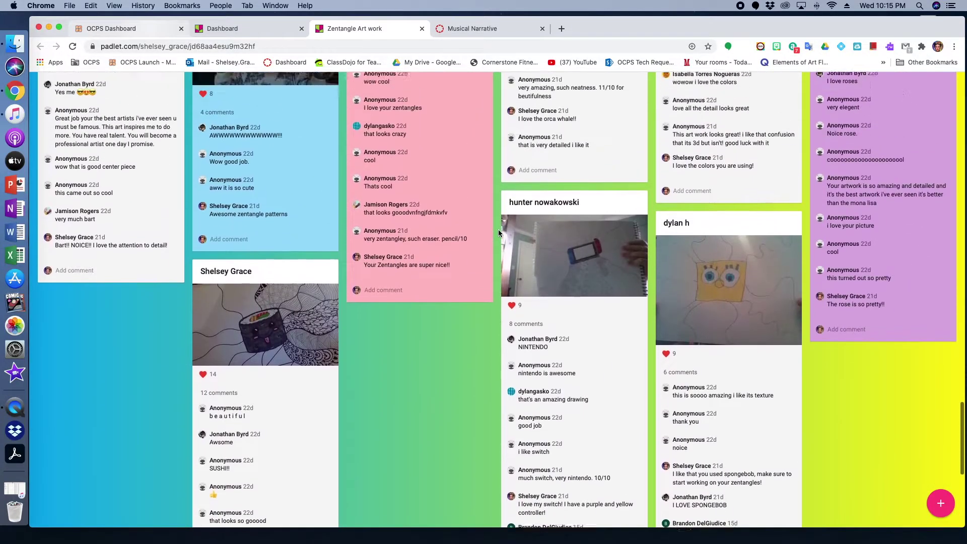
pyautogui.scroll(3, 499, 233)
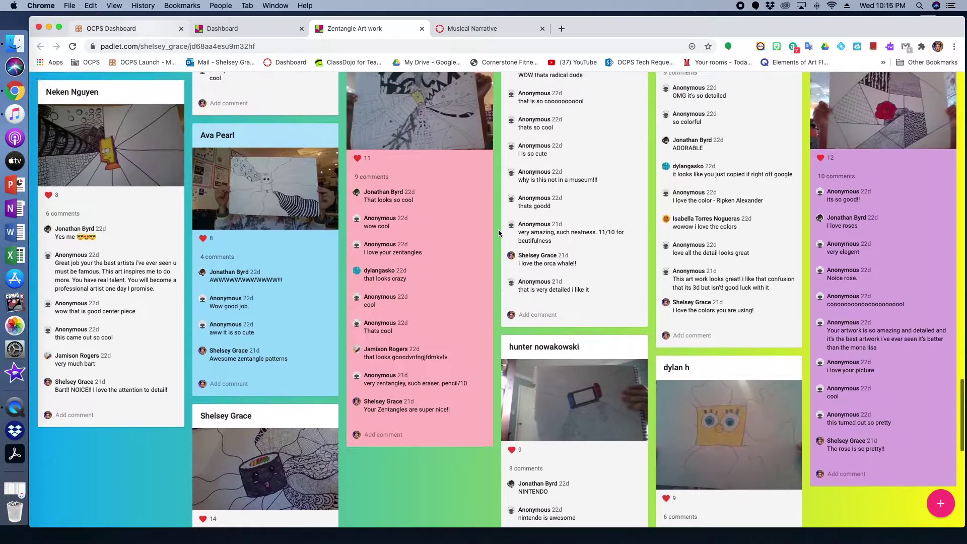
pyautogui.scroll(2, 499, 233)
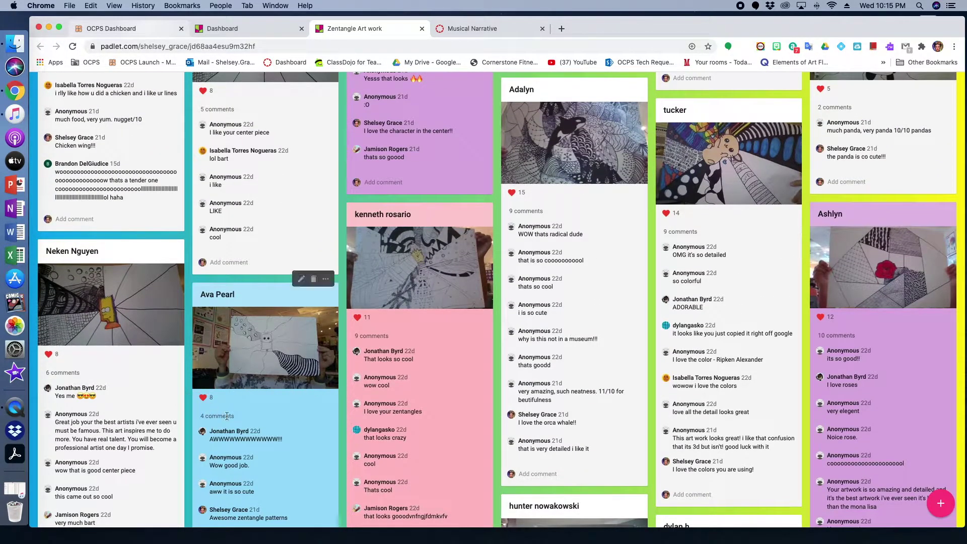
pyautogui.scroll(-1, 496, 306)
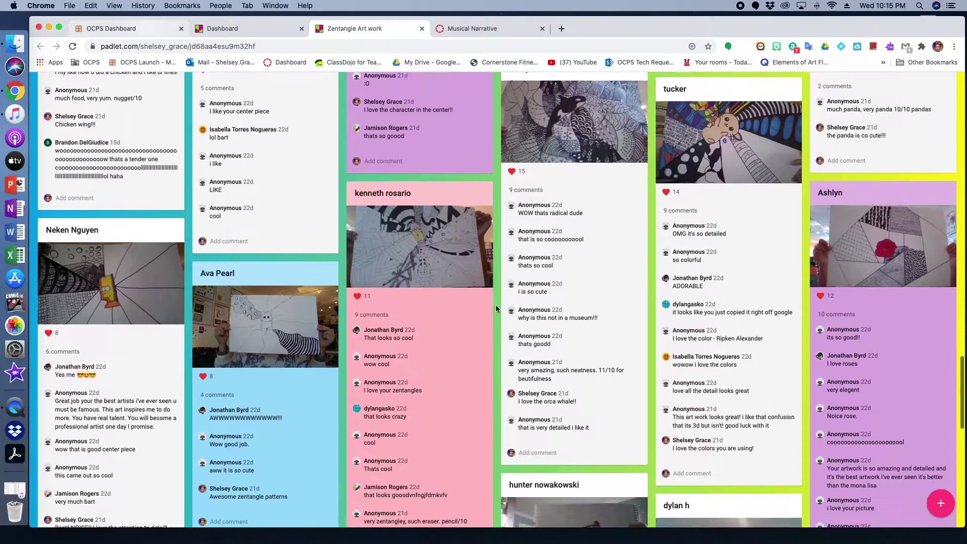
pyautogui.scroll(5, 496, 308)
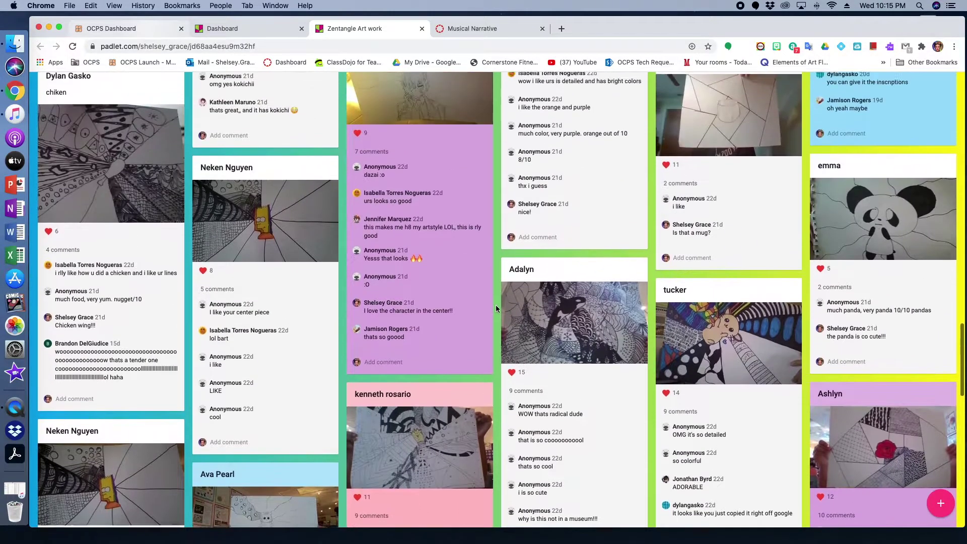
pyautogui.scroll(7, 496, 304)
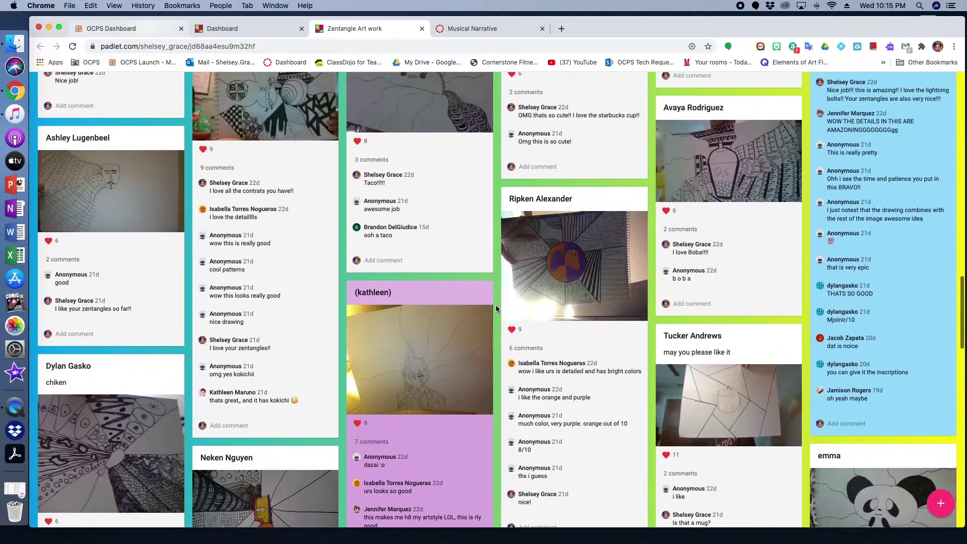
pyautogui.scroll(6, 496, 308)
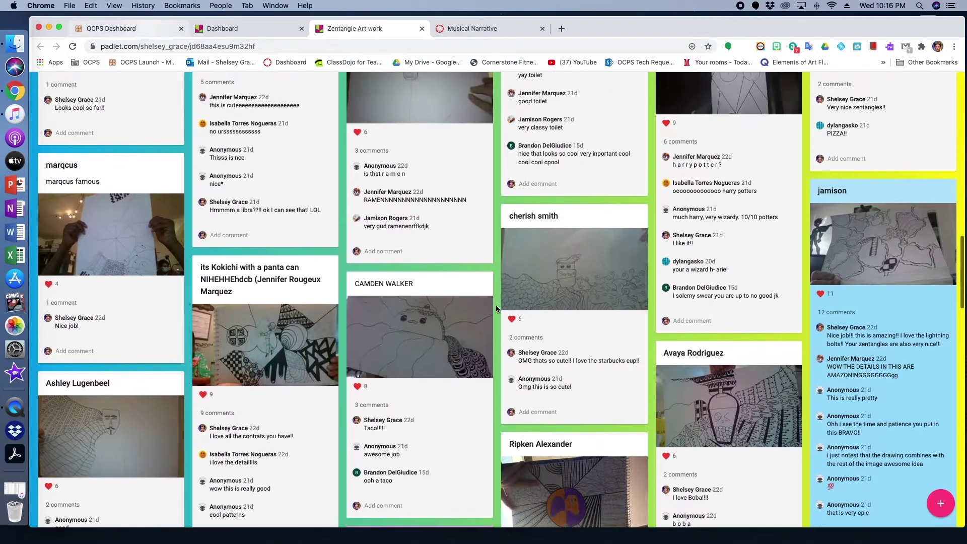
pyautogui.scroll(2, 496, 304)
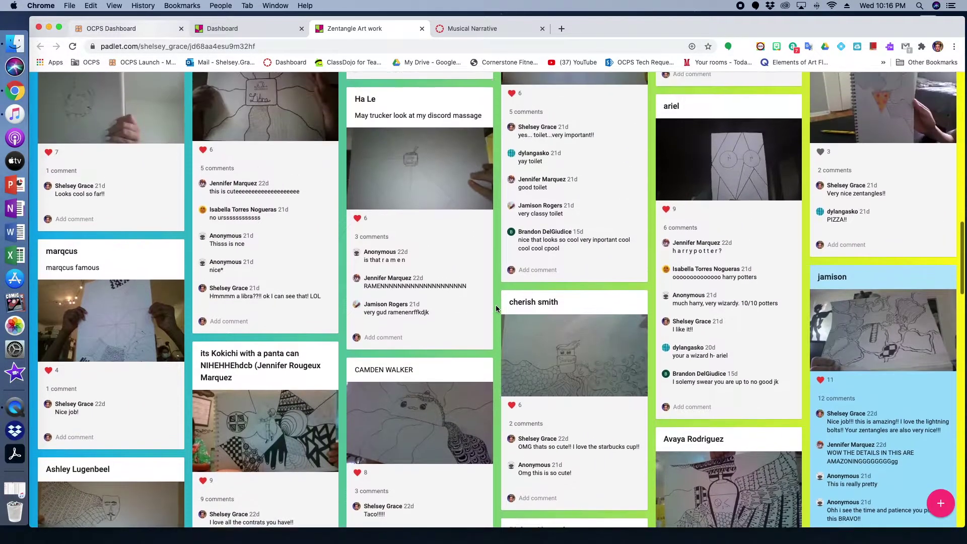
pyautogui.scroll(8, 496, 308)
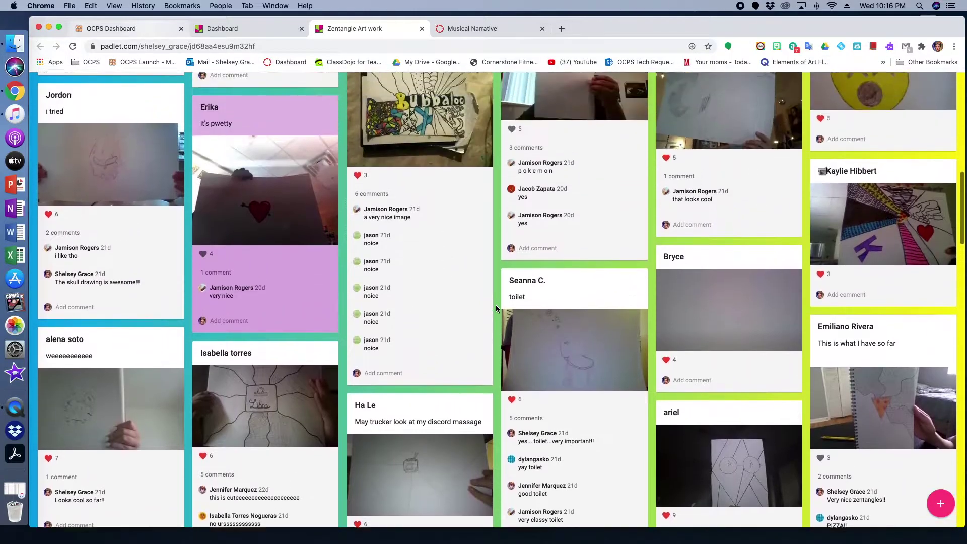
pyautogui.scroll(7, 496, 308)
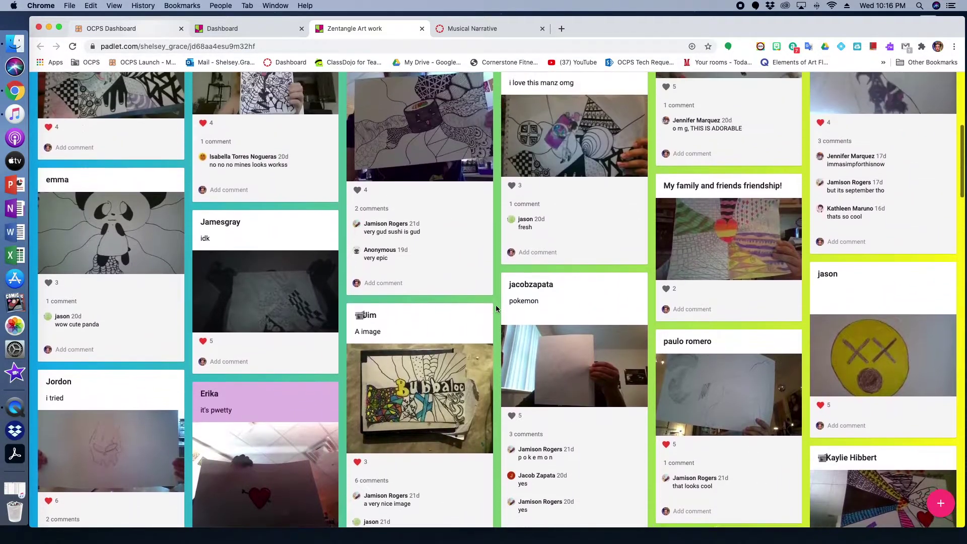
pyautogui.scroll(3, 496, 308)
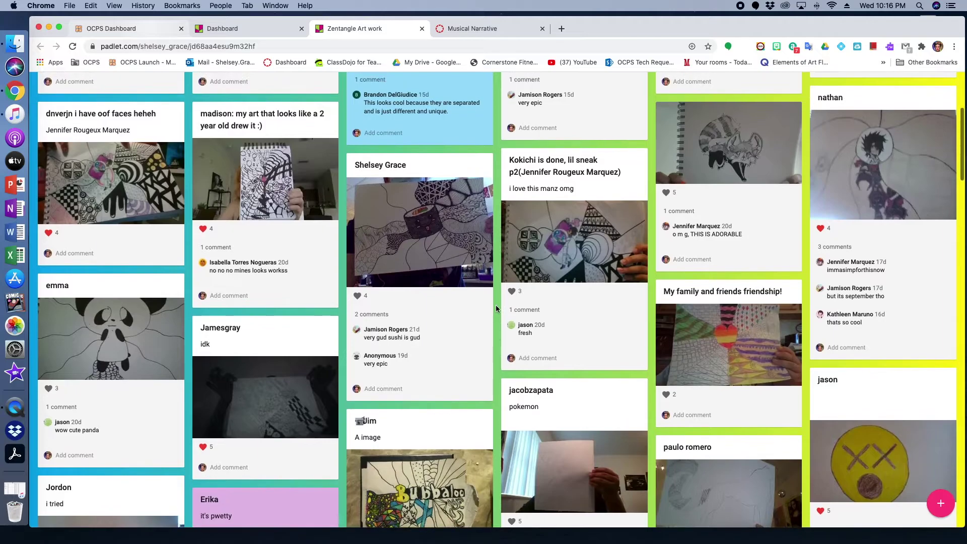
pyautogui.scroll(6, 496, 309)
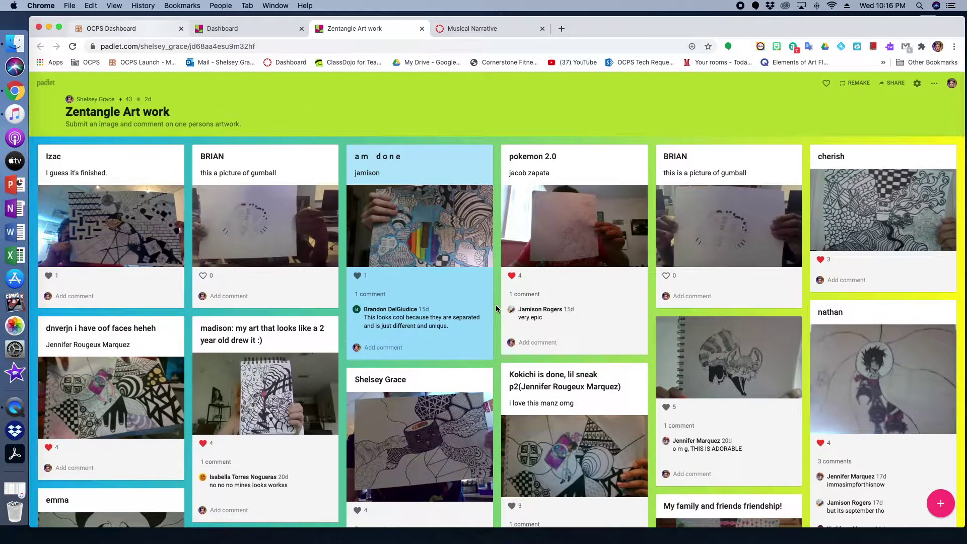
pyautogui.click(266, 32)
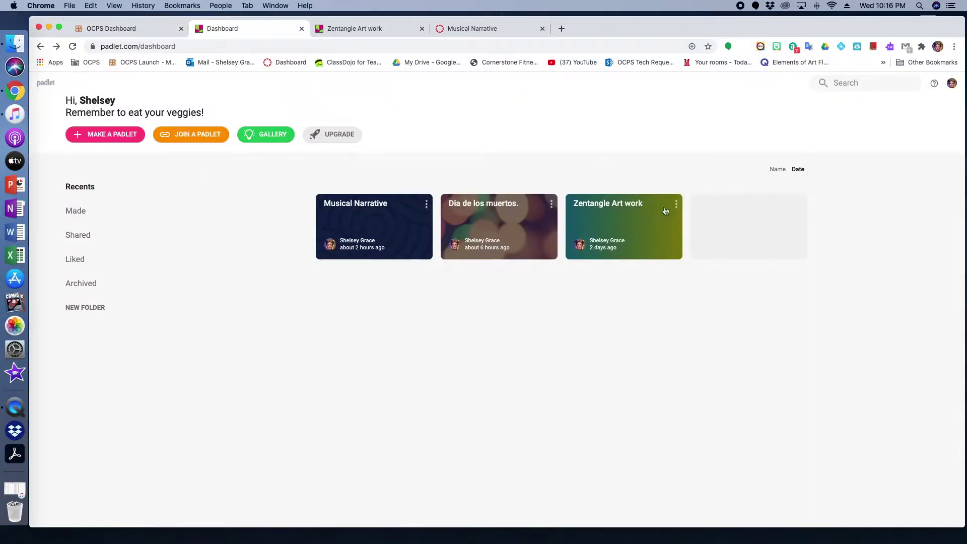
pyautogui.click(120, 135)
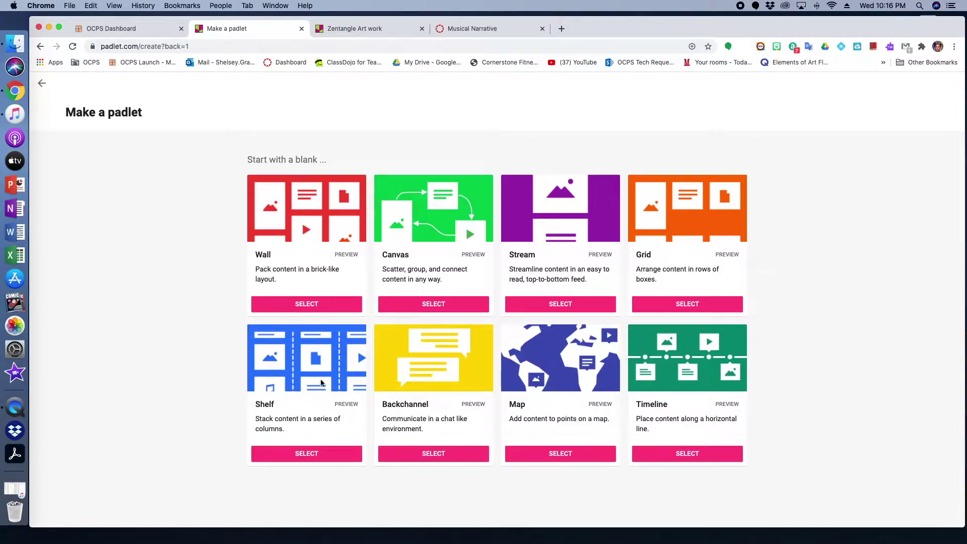
pyautogui.click(310, 305)
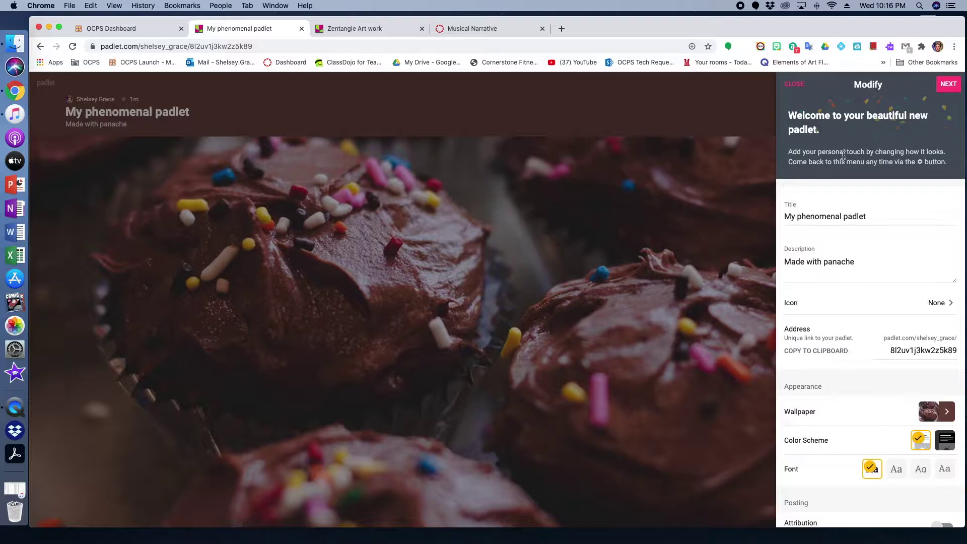
# Step: Title the board 'Movie poster' with description 'For the title add your name. Comment and like a classmates post.'
pyautogui.moveTo(869, 217); pyautogui.dragTo(776, 219)
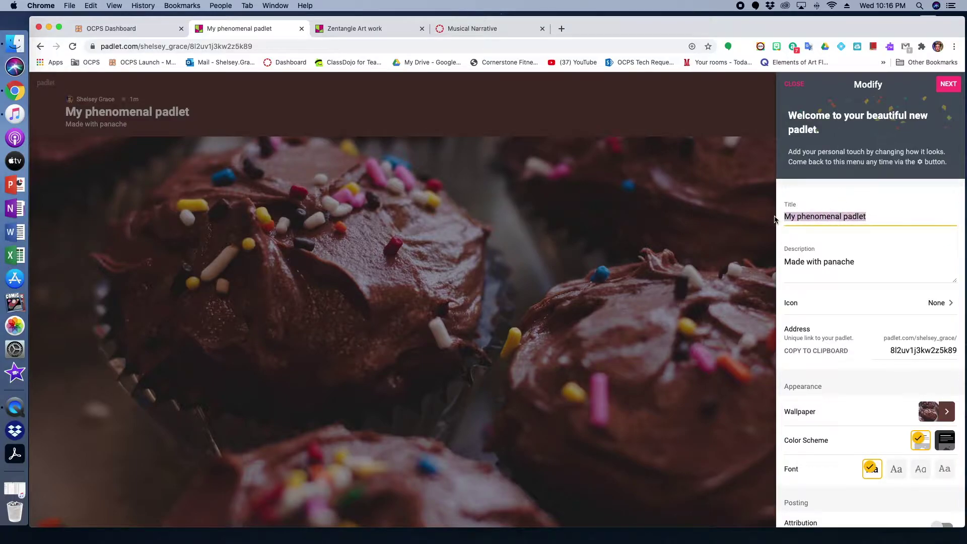
pyautogui.write('Movie pos')
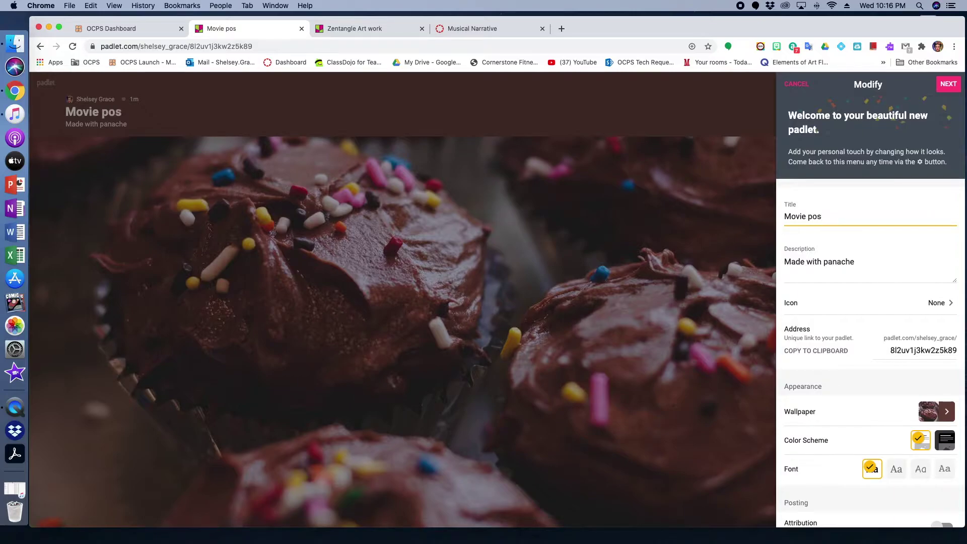
pyautogui.write('ter')
pyautogui.tripleClick(864, 263)
pyautogui.write('Fpr')
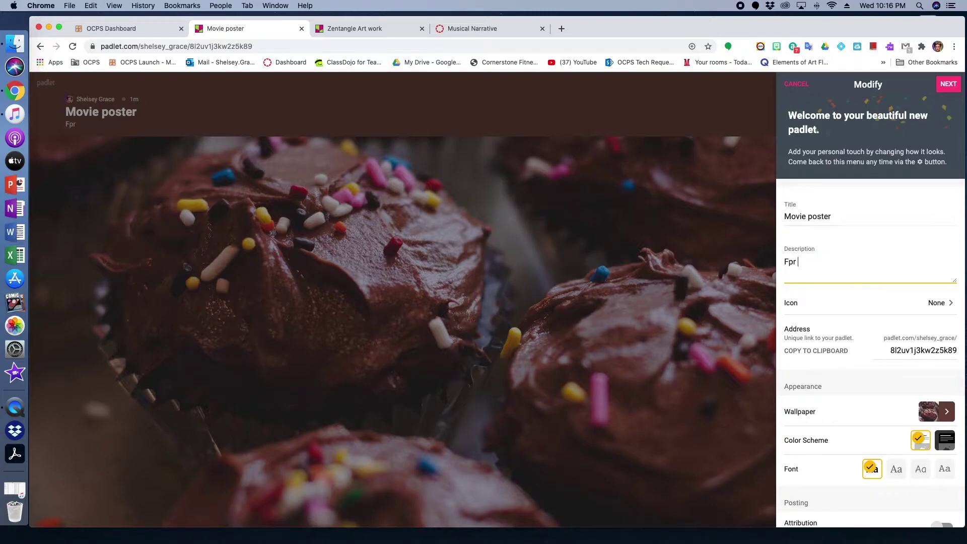
pyautogui.press('BackSpace')
pyautogui.press('BackSpace')
pyautogui.press('BackSpace')
pyautogui.write('or the title add your name')
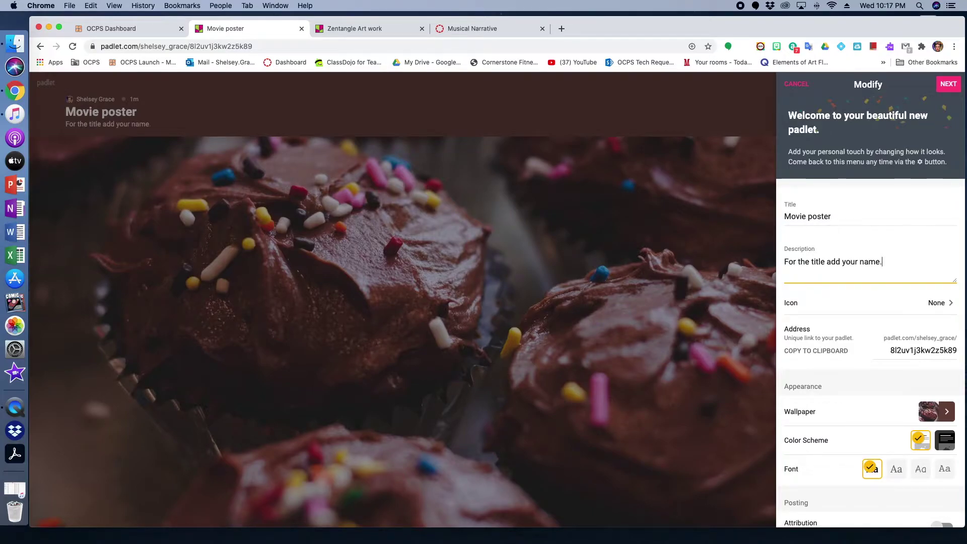
pyautogui.write('. Comment and link')
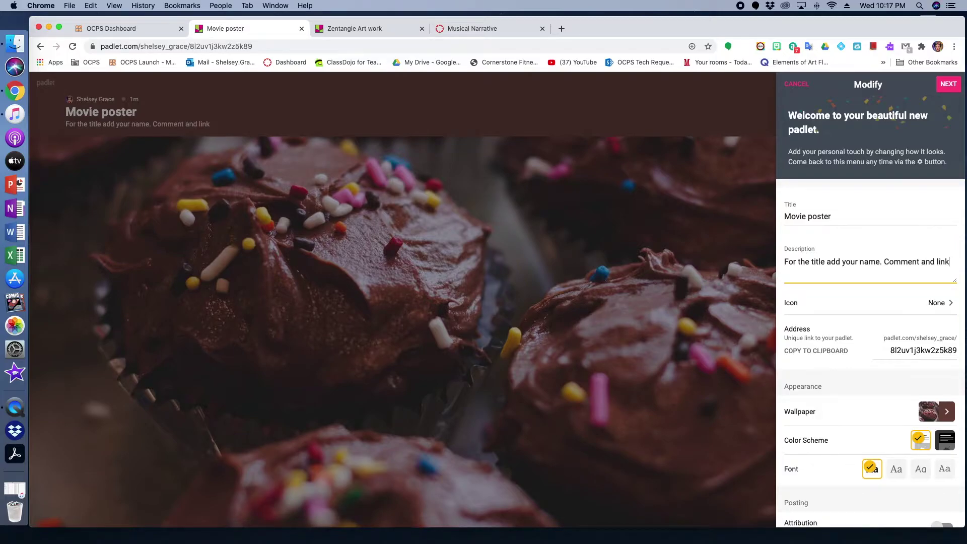
pyautogui.press('BackSpace')
pyautogui.press('BackSpace')
pyautogui.write('ke a classmates post.')
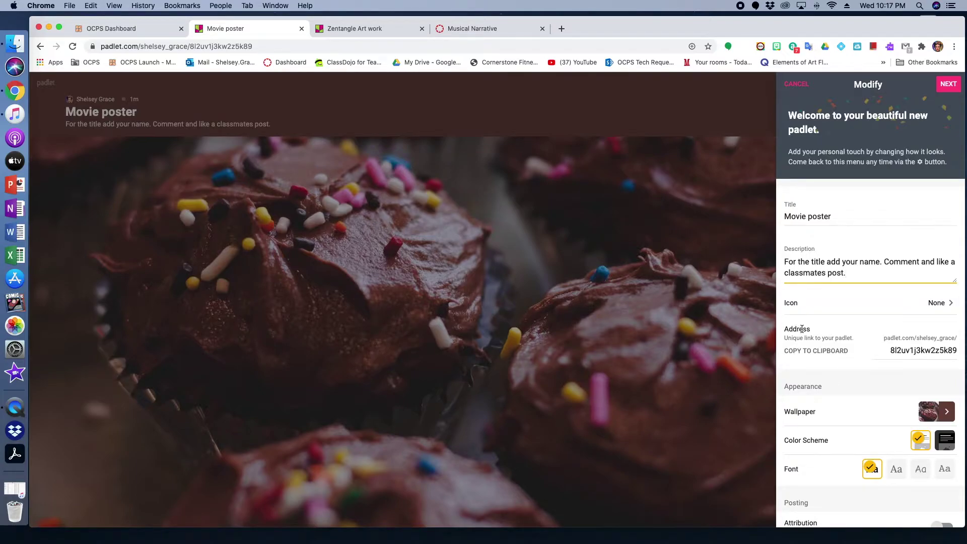
pyautogui.click(942, 409)
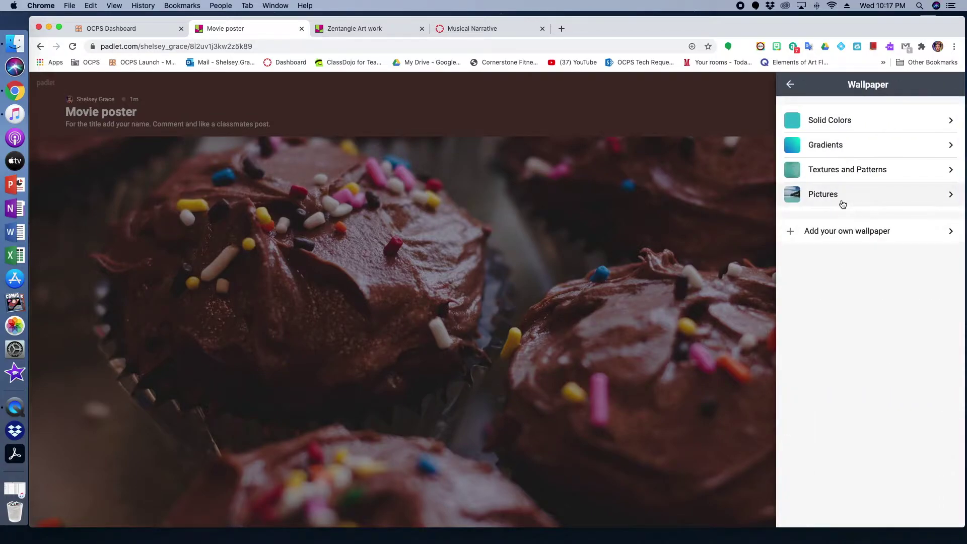
# Step: Set the wallpaper to Cheers to the New Year and switch to the dark colour scheme
pyautogui.click(843, 204)
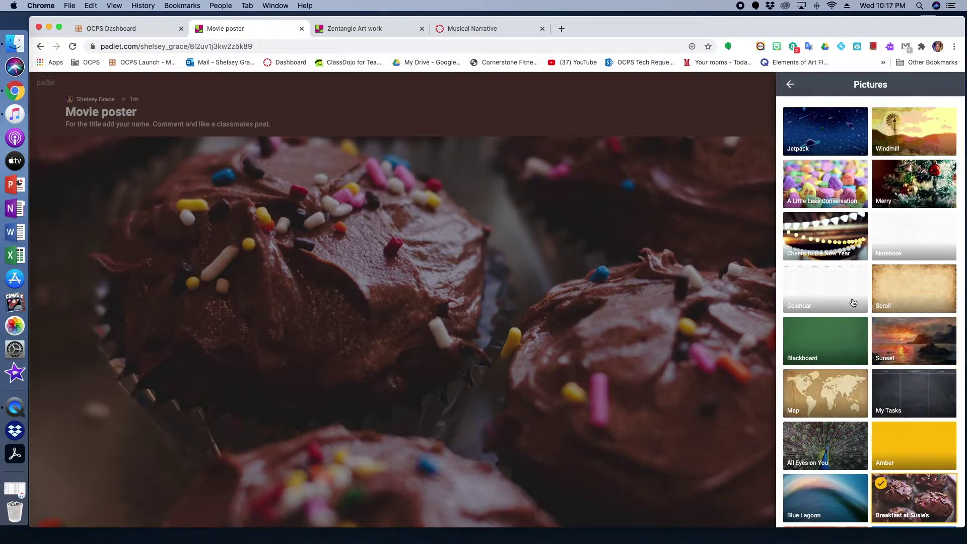
pyautogui.click(839, 236)
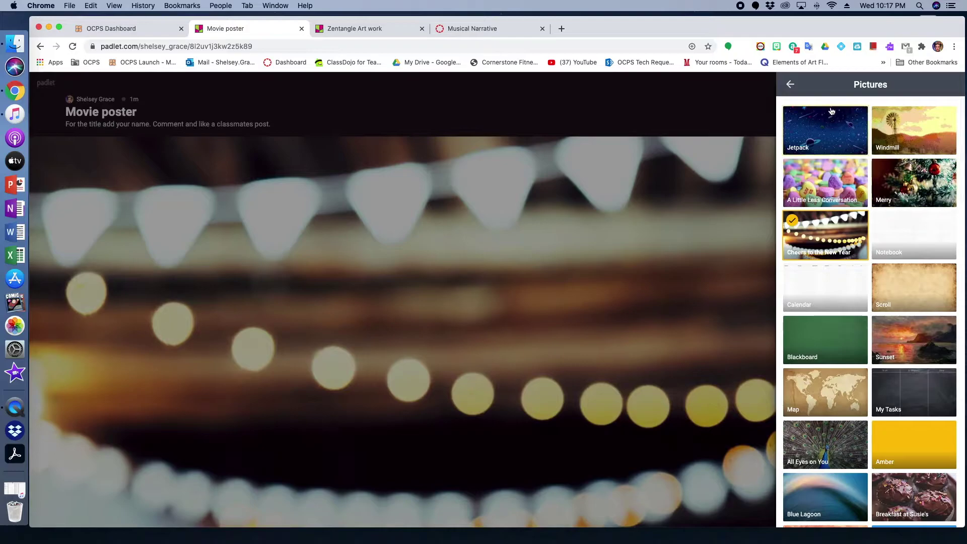
pyautogui.click(790, 84)
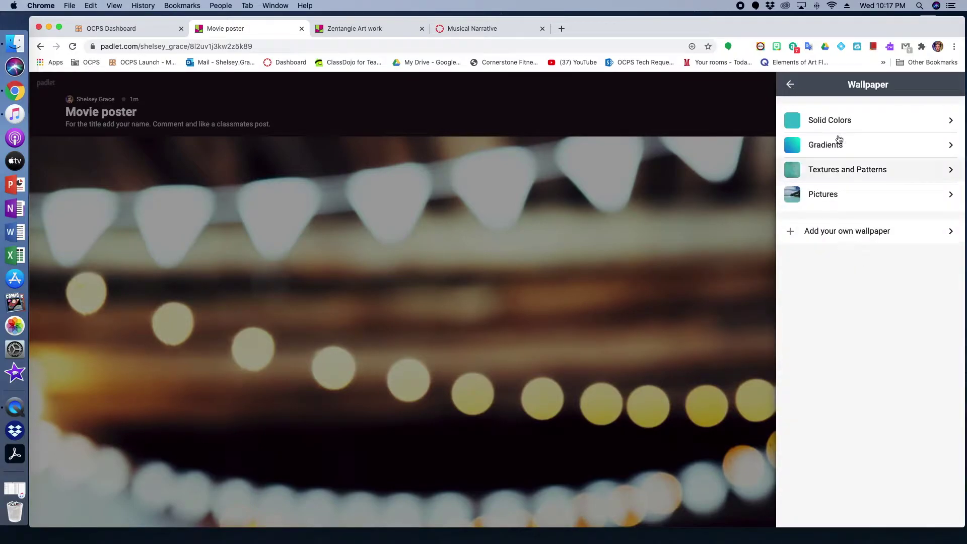
pyautogui.click(790, 86)
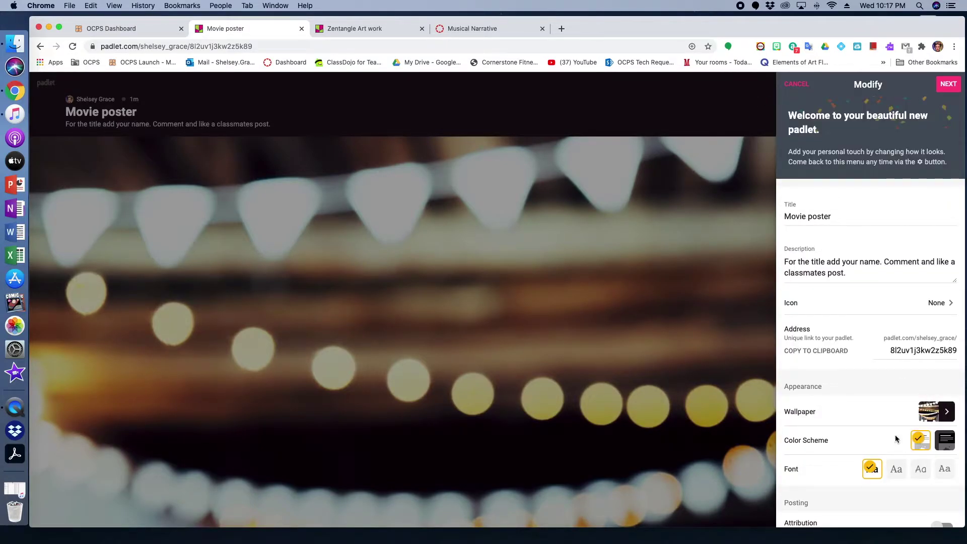
pyautogui.click(945, 440)
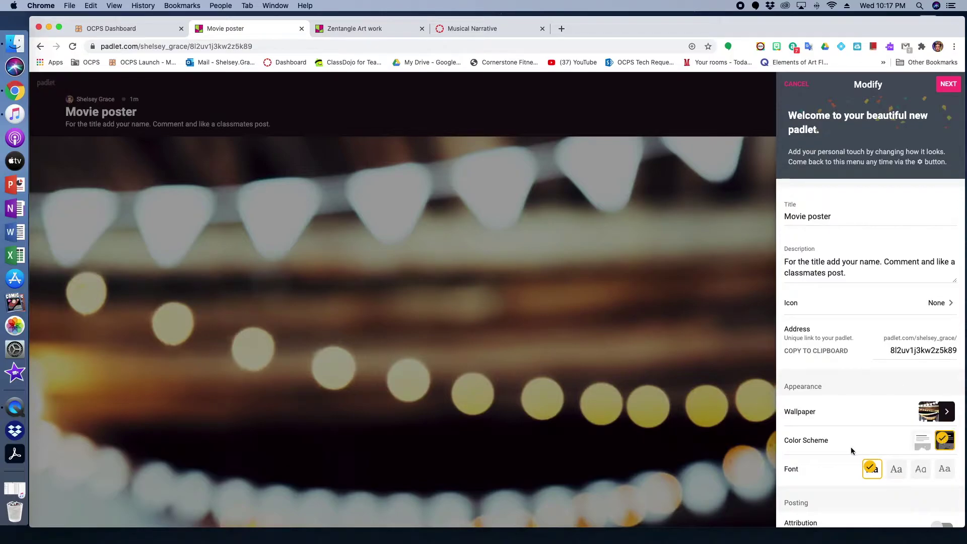
# Step: Turn on author attribution, comments, Like reactions and the profanity filter
pyautogui.scroll(-5, 849, 447)
pyautogui.scroll(-1, 848, 447)
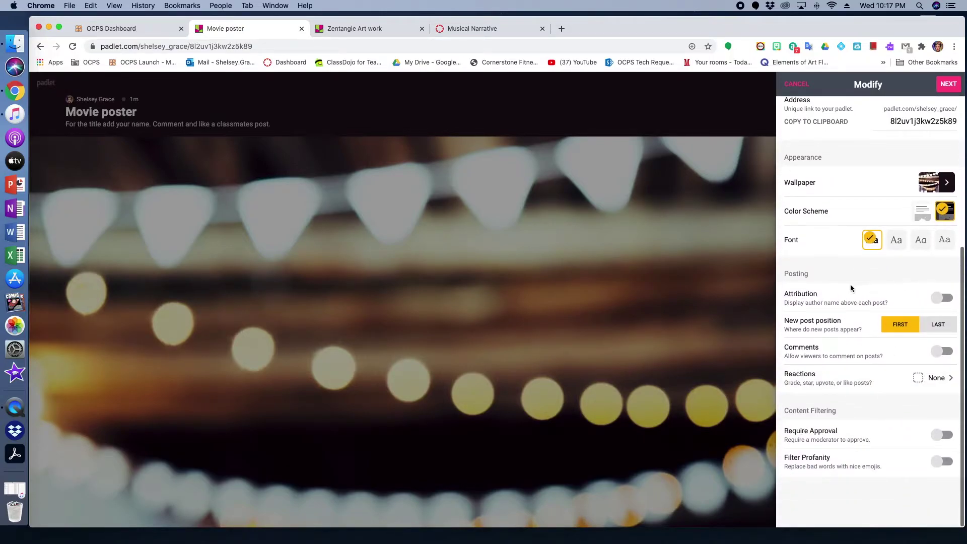
pyautogui.click(936, 302)
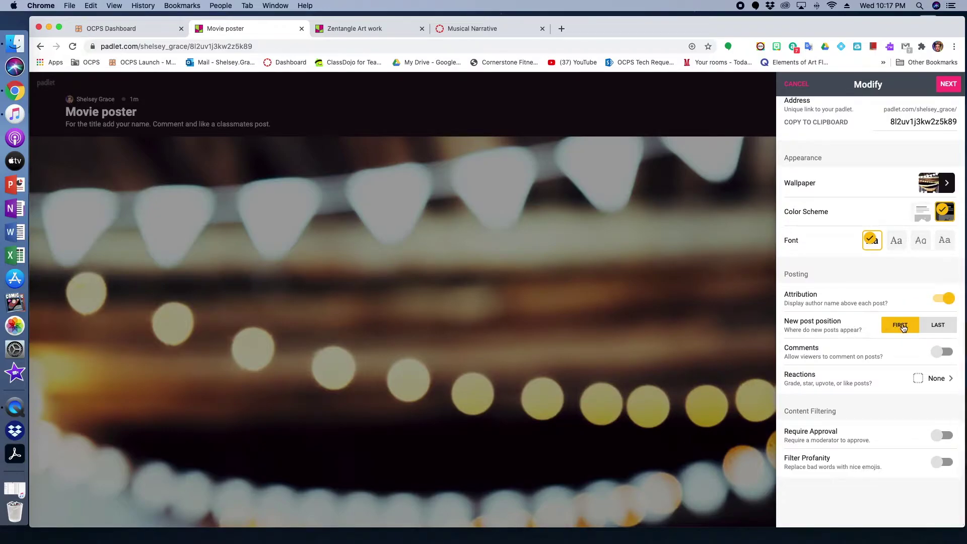
pyautogui.click(938, 353)
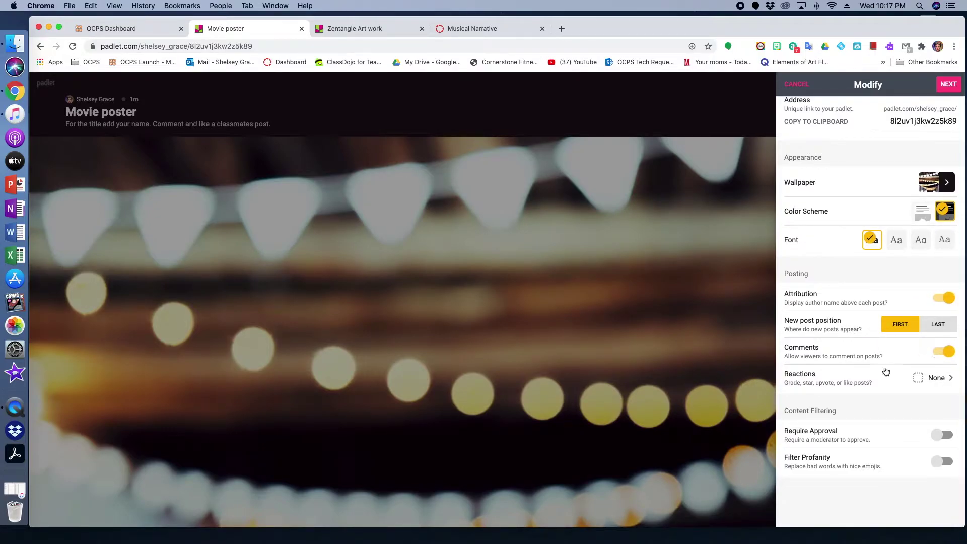
pyautogui.click(901, 385)
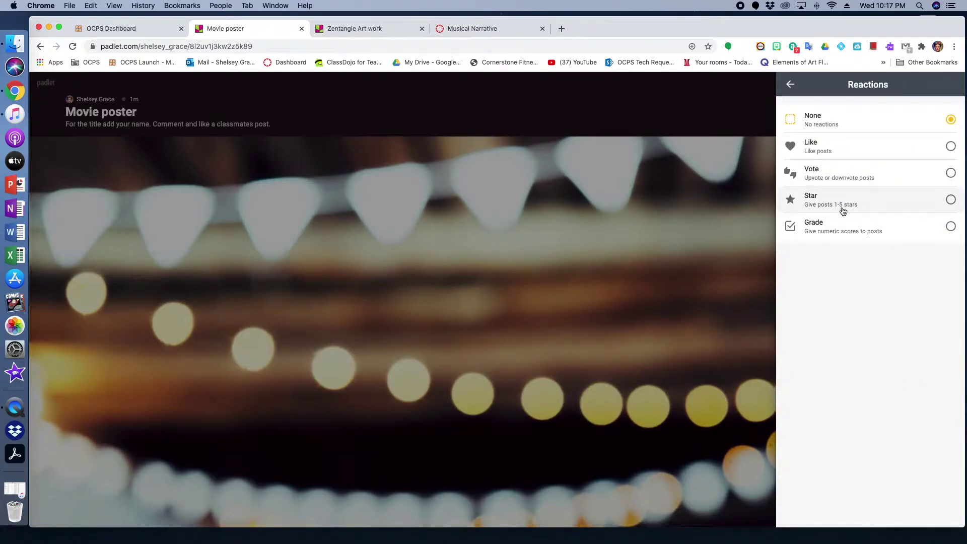
pyautogui.click(846, 150)
pyautogui.click(790, 86)
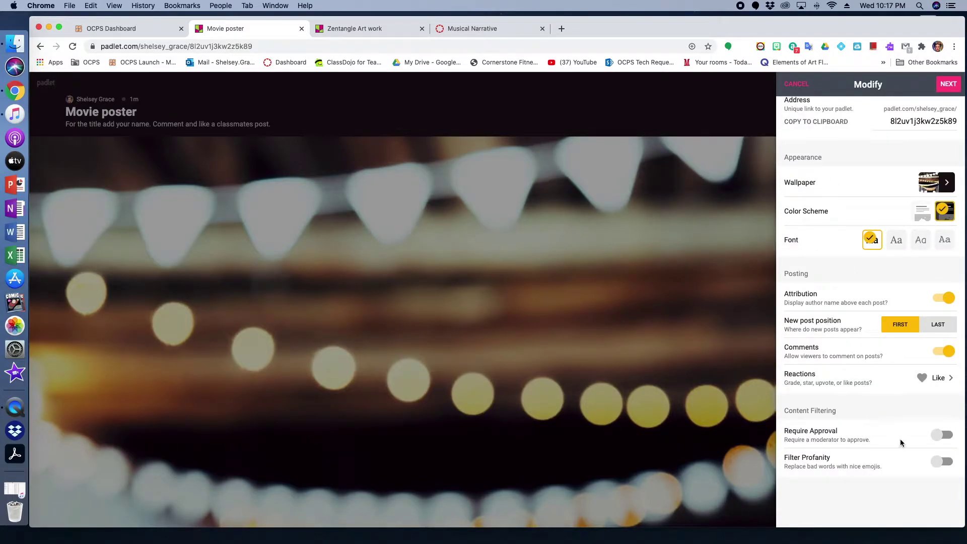
pyautogui.click(940, 463)
pyautogui.scroll(5, 864, 305)
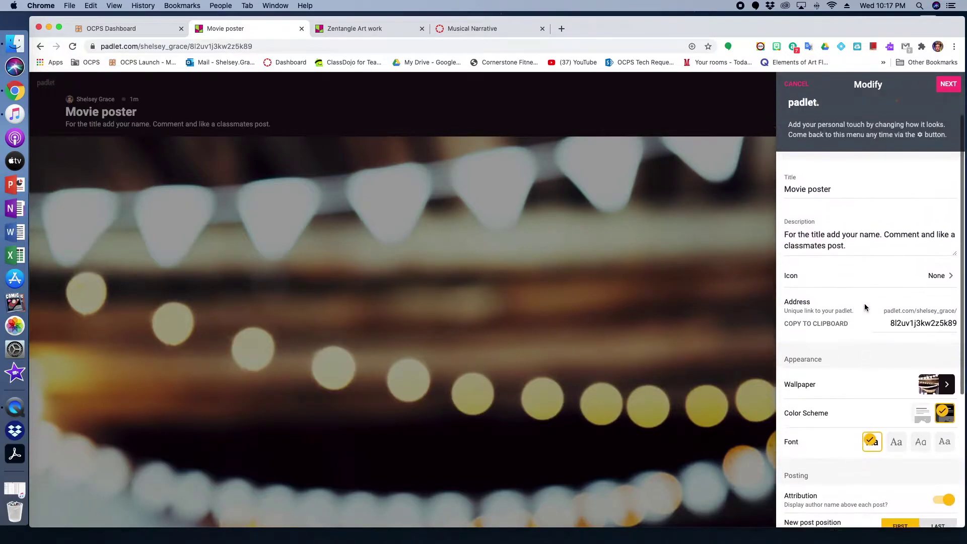
# Step: Finish the board setup and start a new post on Movie poster
pyautogui.click(949, 85)
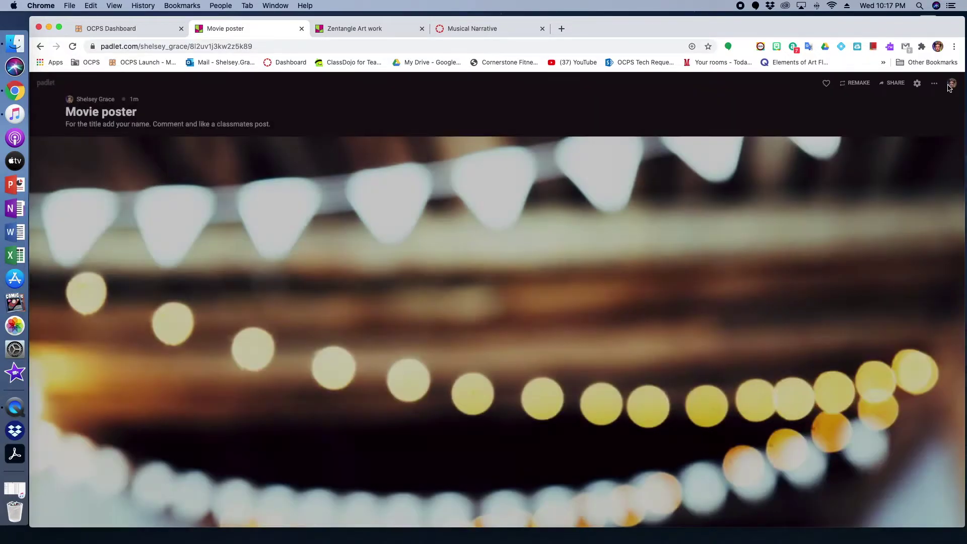
pyautogui.click(868, 217)
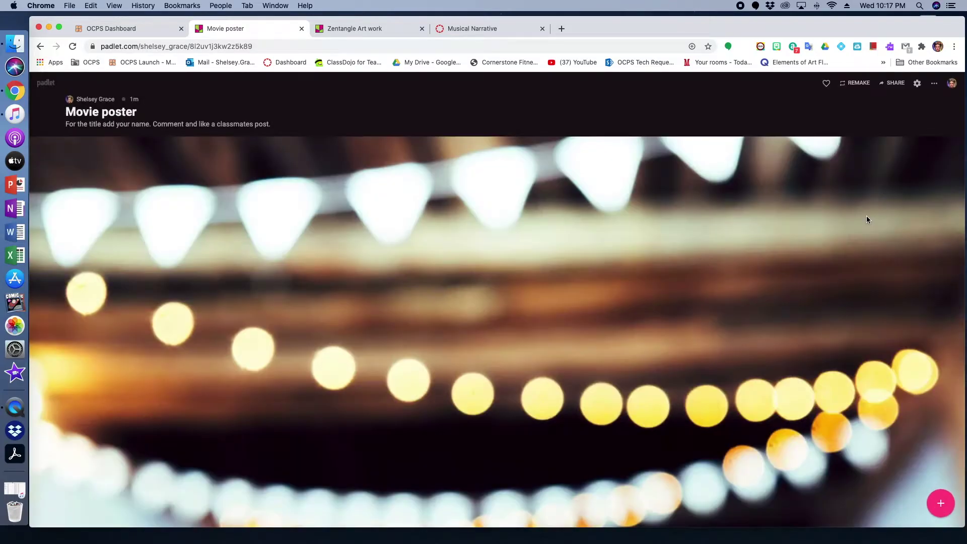
pyautogui.click(939, 501)
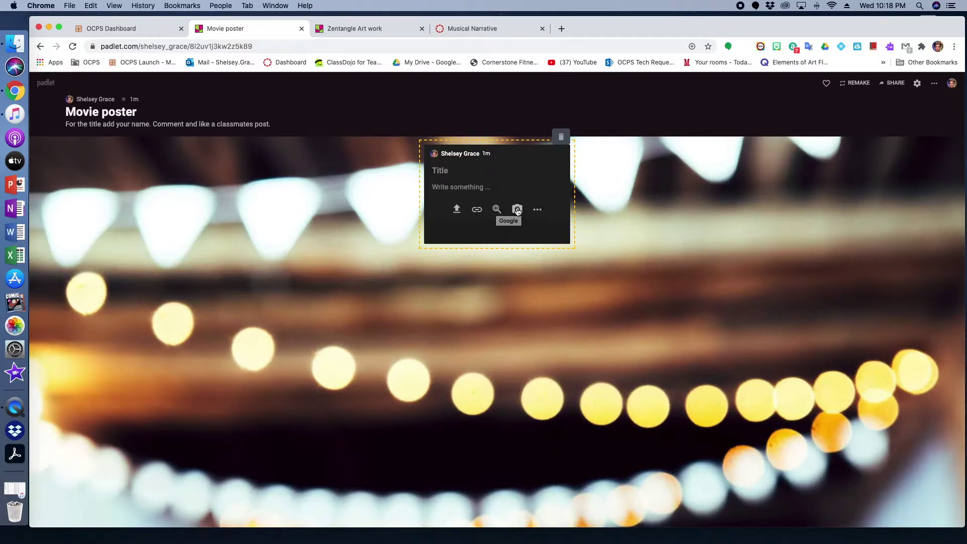
# Step: View the post's attachment options, delete the empty post, and switch to Zentangle Art work
pyautogui.click(537, 210)
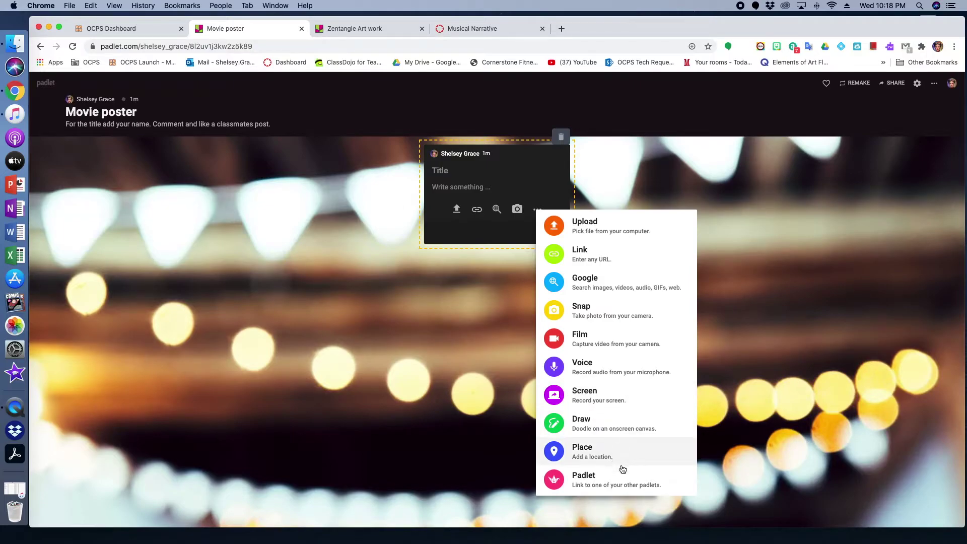
pyautogui.click(587, 153)
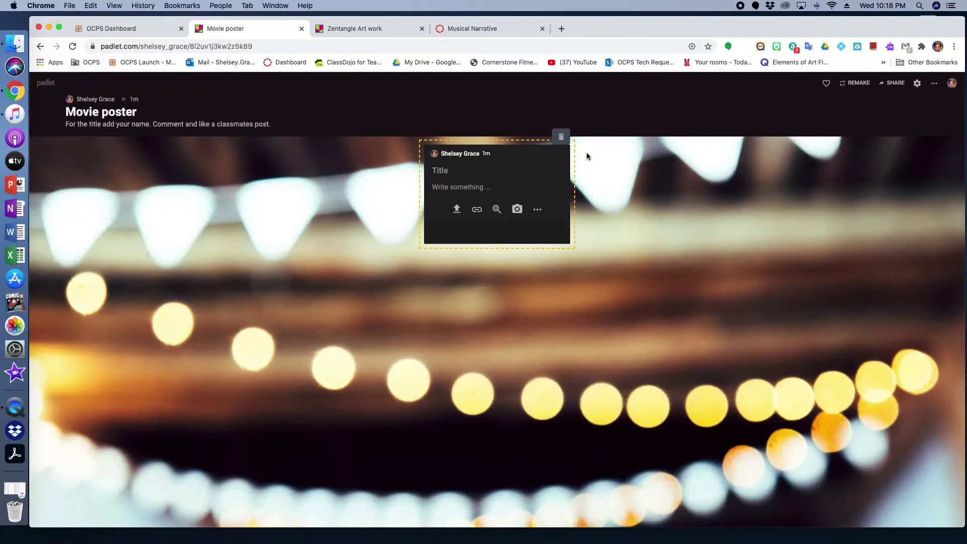
pyautogui.click(562, 138)
pyautogui.click(371, 30)
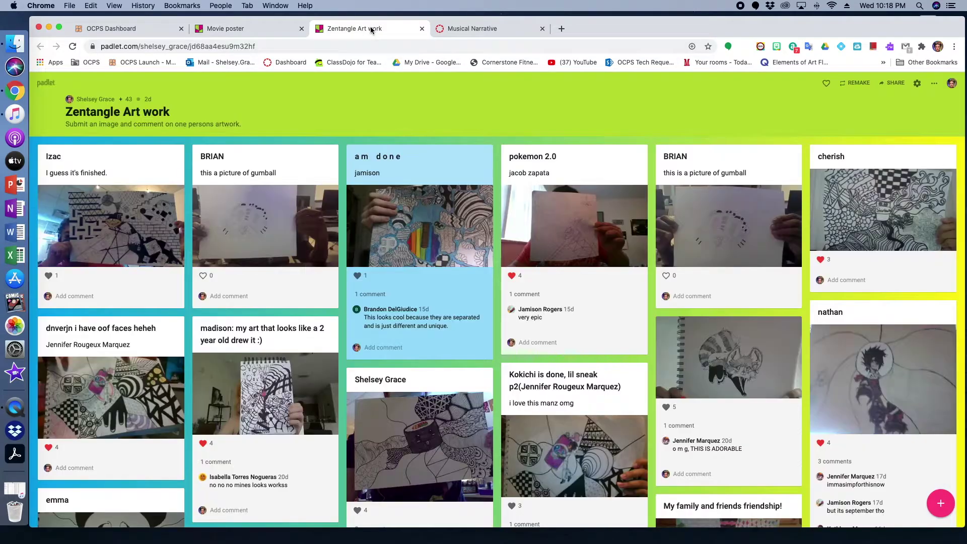
pyautogui.click(265, 27)
pyautogui.click(126, 28)
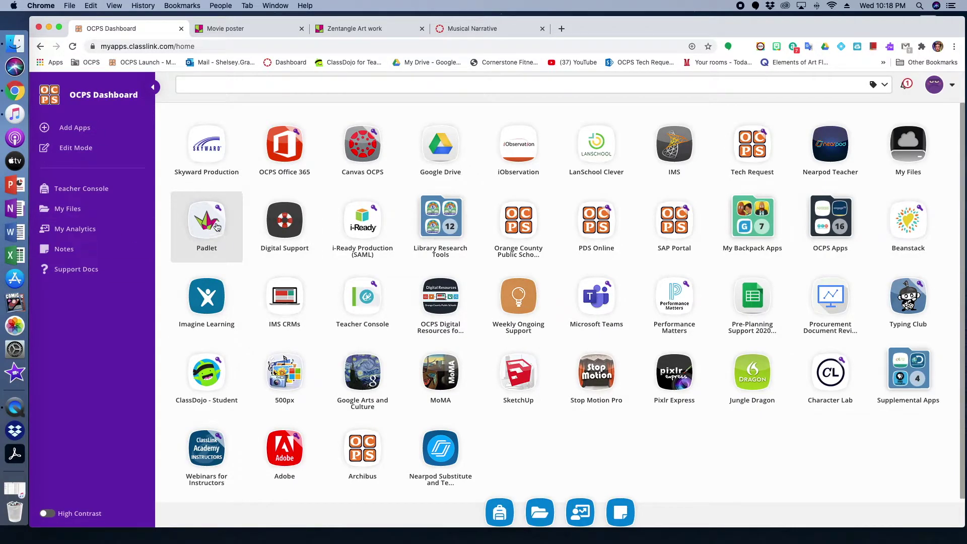
pyautogui.click(75, 129)
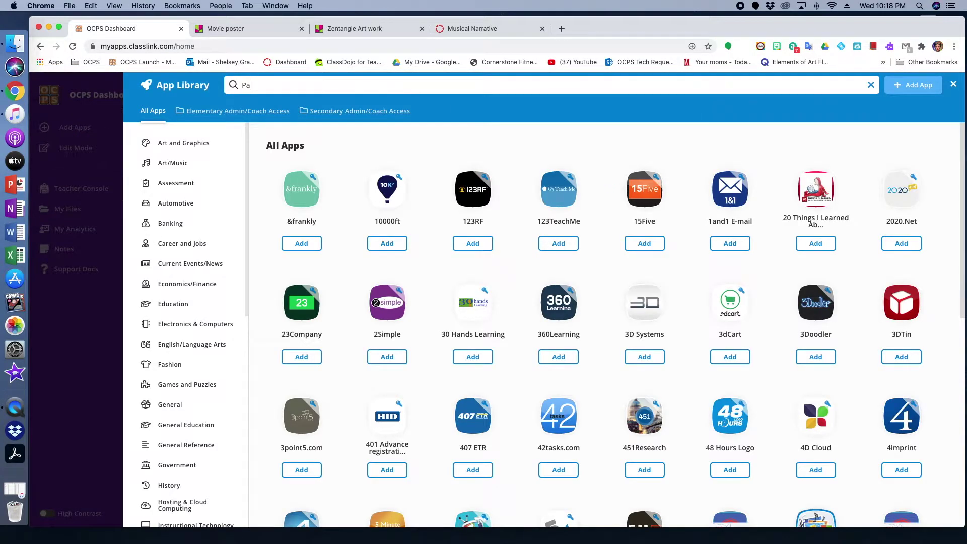
pyautogui.write('dlet')
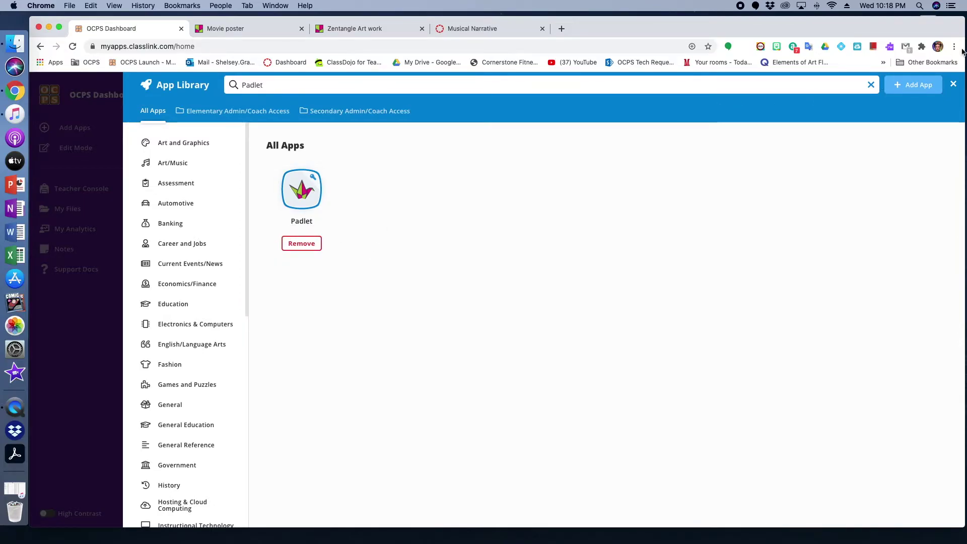
pyautogui.click(956, 83)
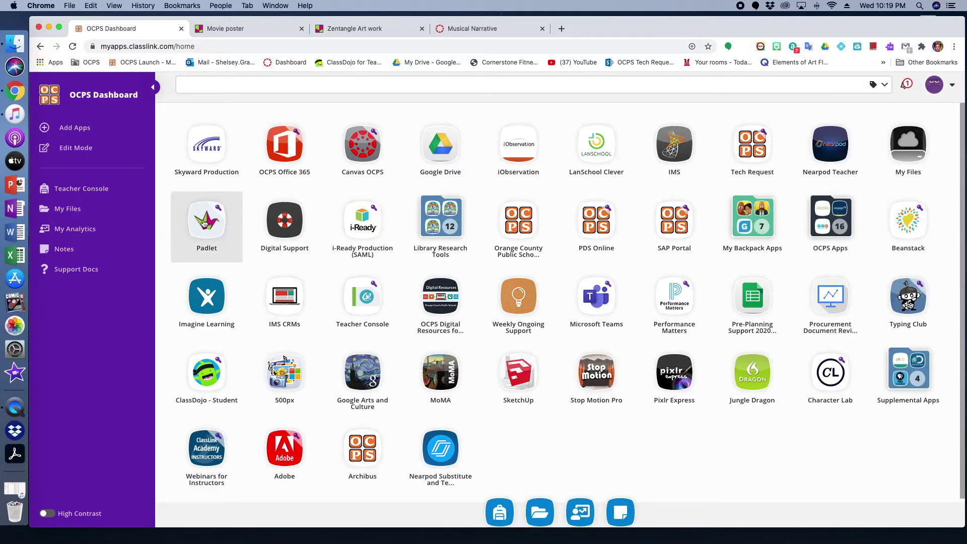
pyautogui.click(267, 31)
# Step: Copy the Zentangle Art work board's link from its settings, then close its tab
pyautogui.click(344, 29)
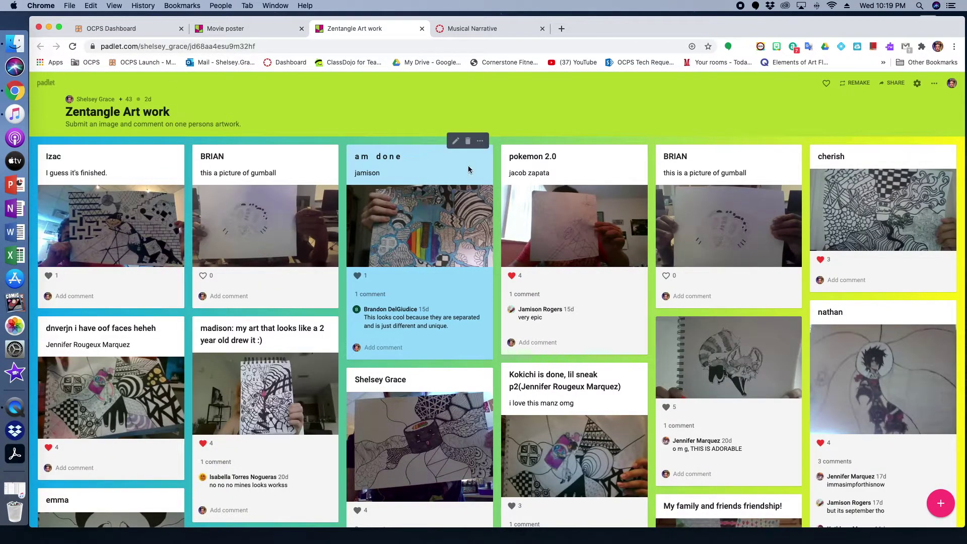
pyautogui.click(917, 88)
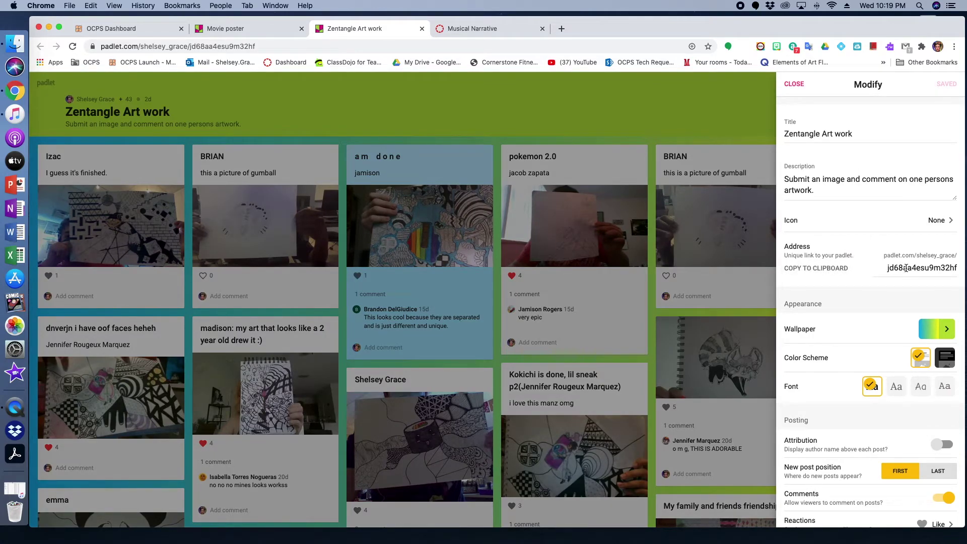
pyautogui.click(826, 273)
pyautogui.click(792, 84)
# Step: Close the Movie poster tab, check the assignment, then open Padlet from the ClassLink launcher
pyautogui.click(422, 28)
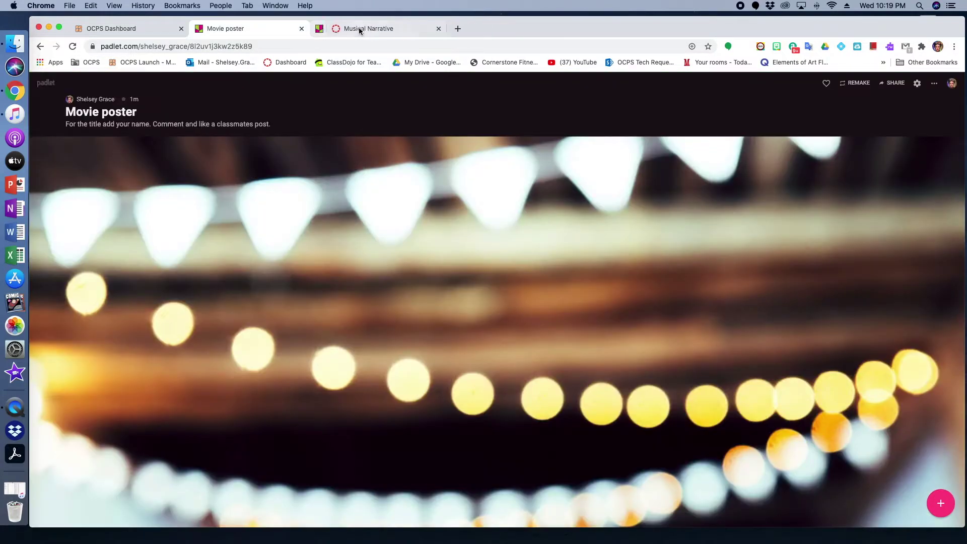
pyautogui.click(302, 28)
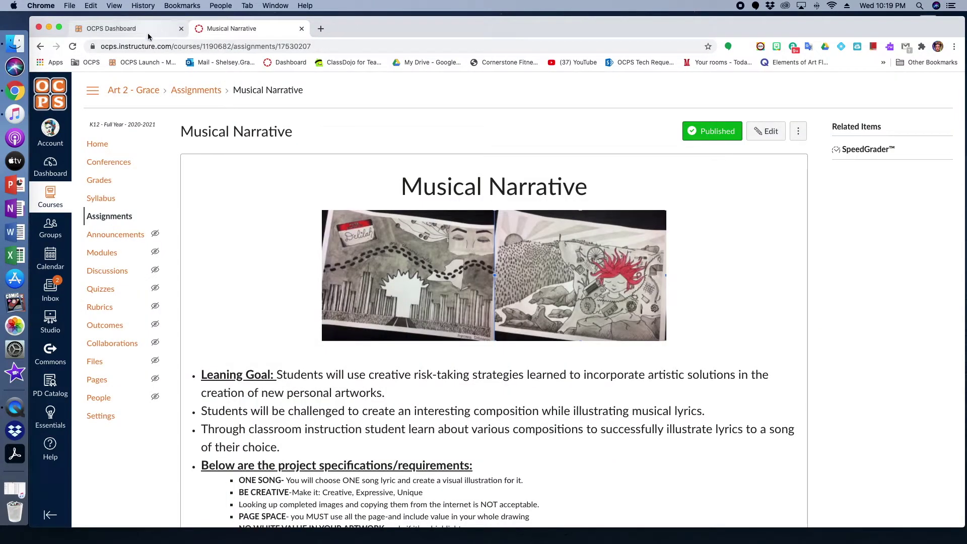
pyautogui.scroll(-6, 455, 283)
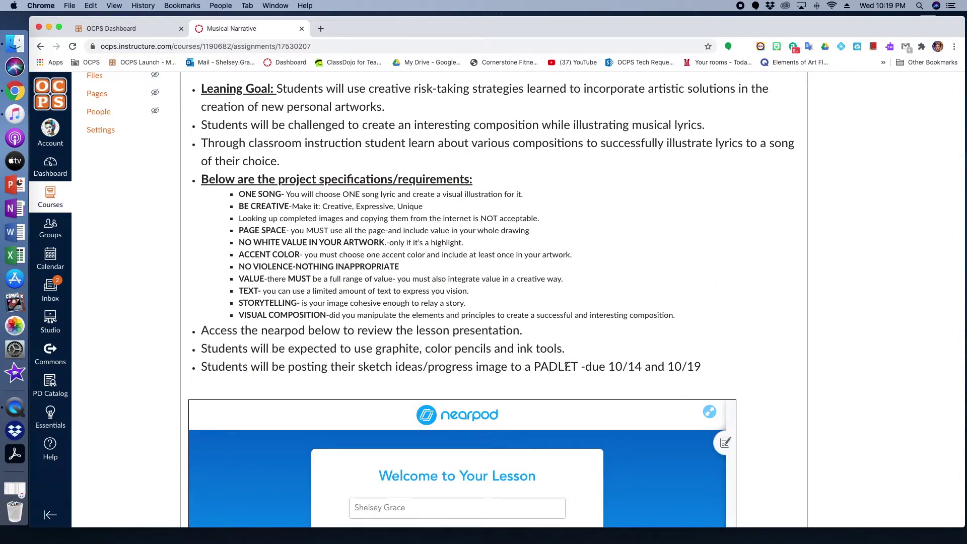
pyautogui.click(134, 24)
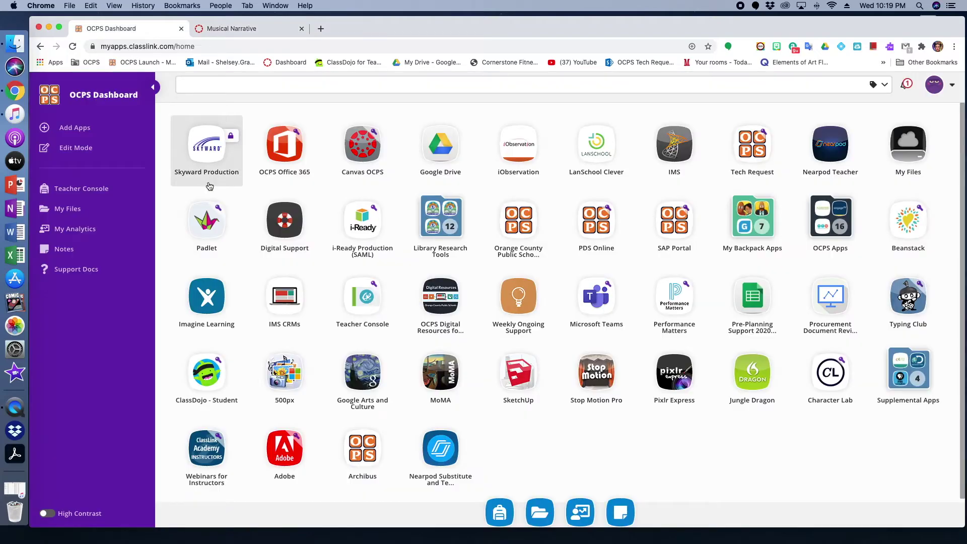
pyautogui.click(207, 207)
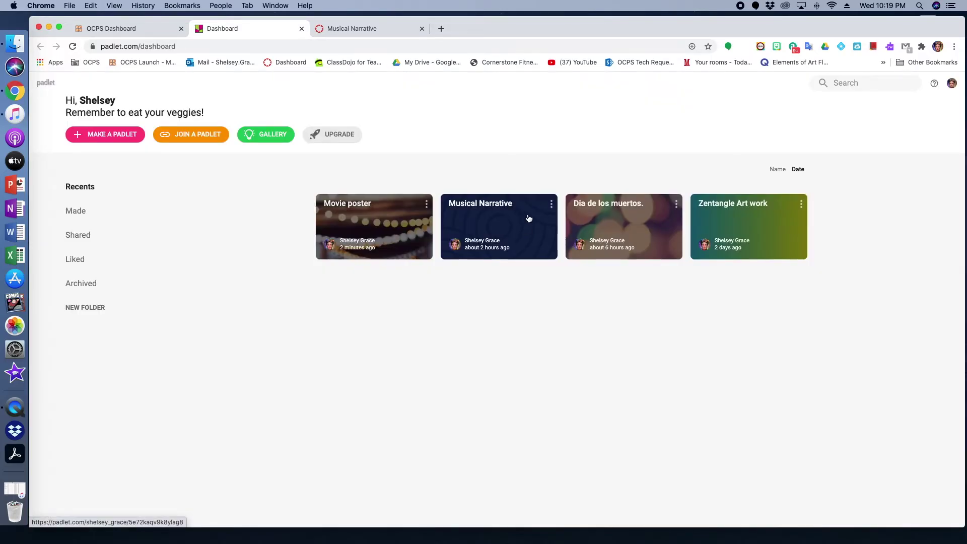
# Step: Copy the Musical Narrative board's share link and return to the Canvas assignment
pyautogui.click(529, 217)
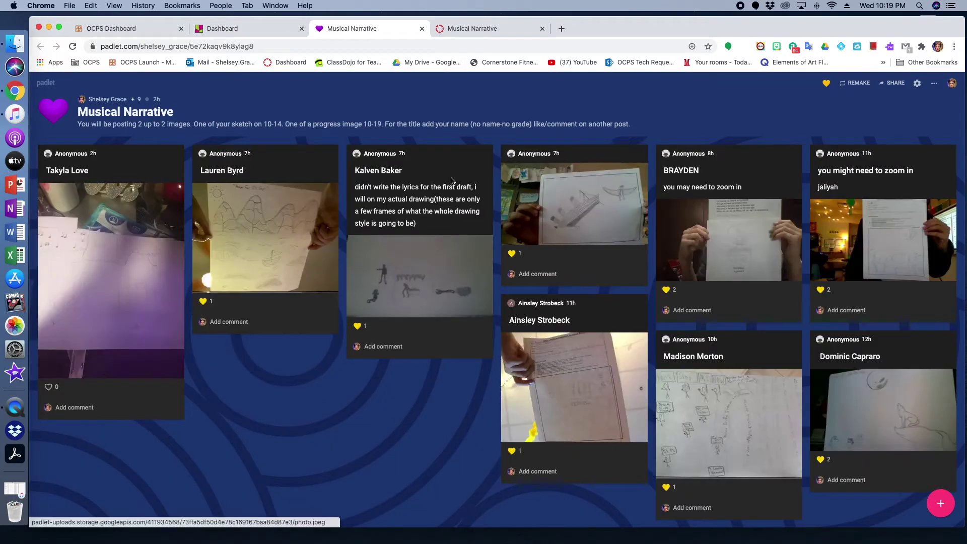
pyautogui.click(896, 85)
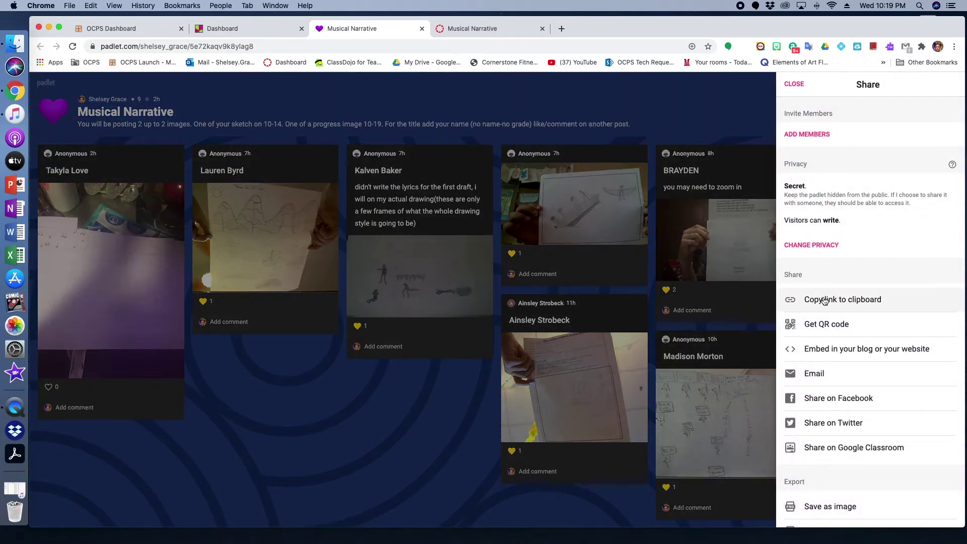
pyautogui.click(849, 303)
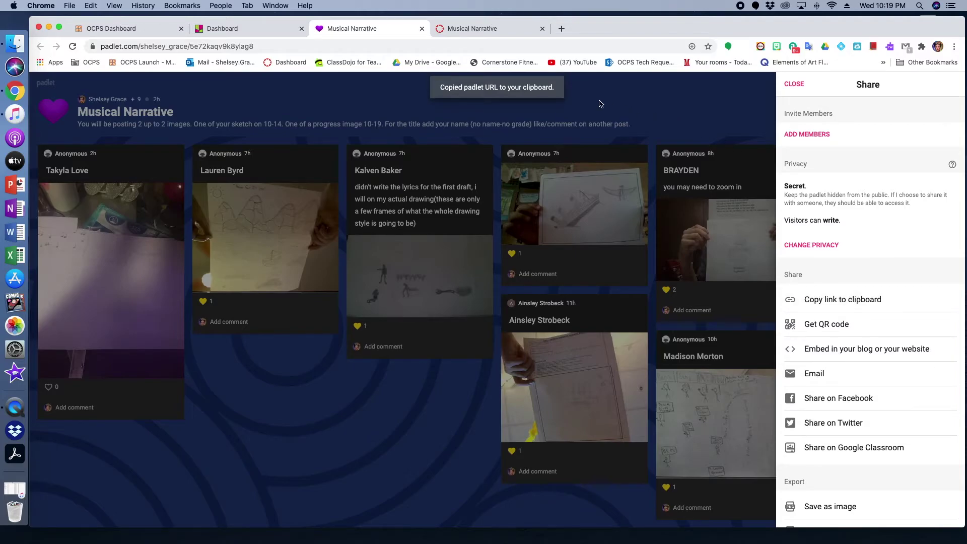
pyautogui.click(498, 29)
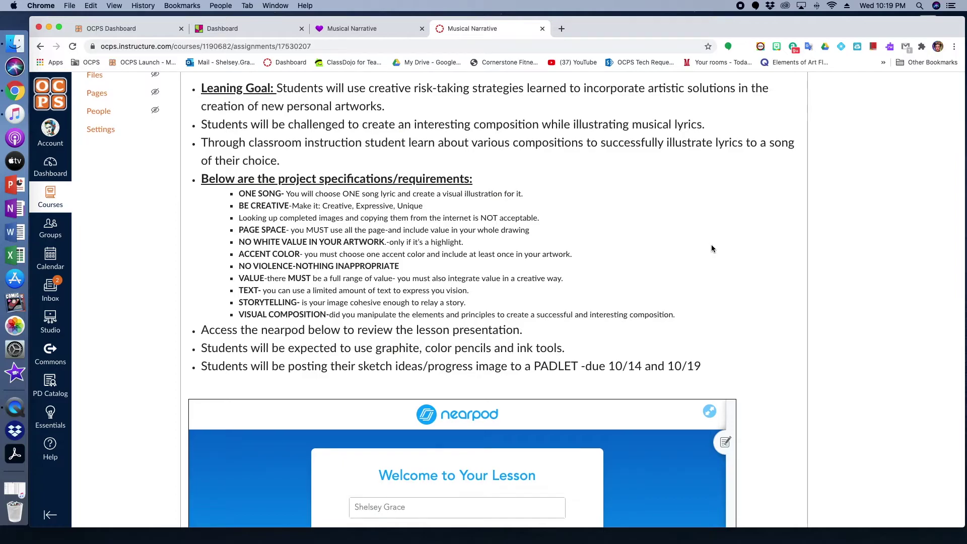
# Step: Open the Musical Narrative assignment in edit mode
pyautogui.scroll(-3, 712, 247)
pyautogui.scroll(7, 712, 248)
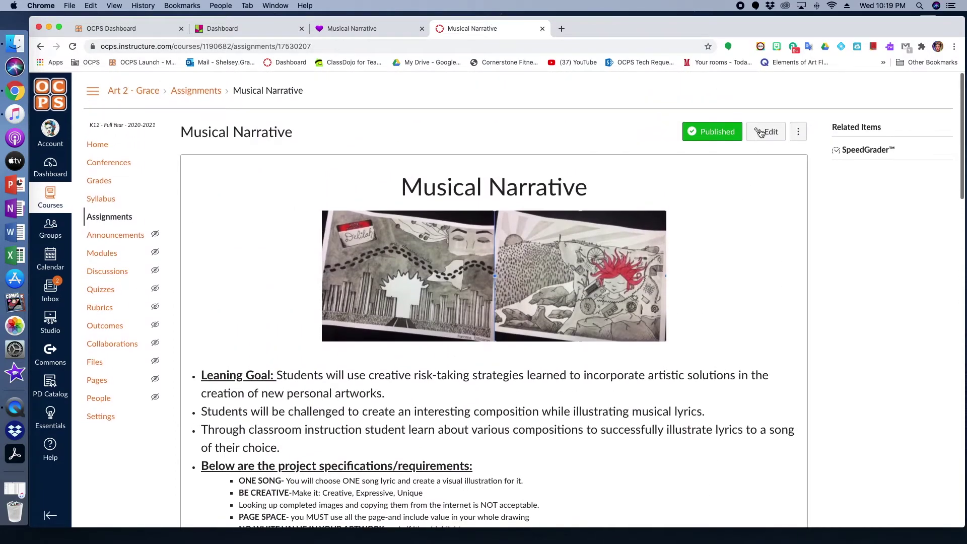
pyautogui.click(768, 131)
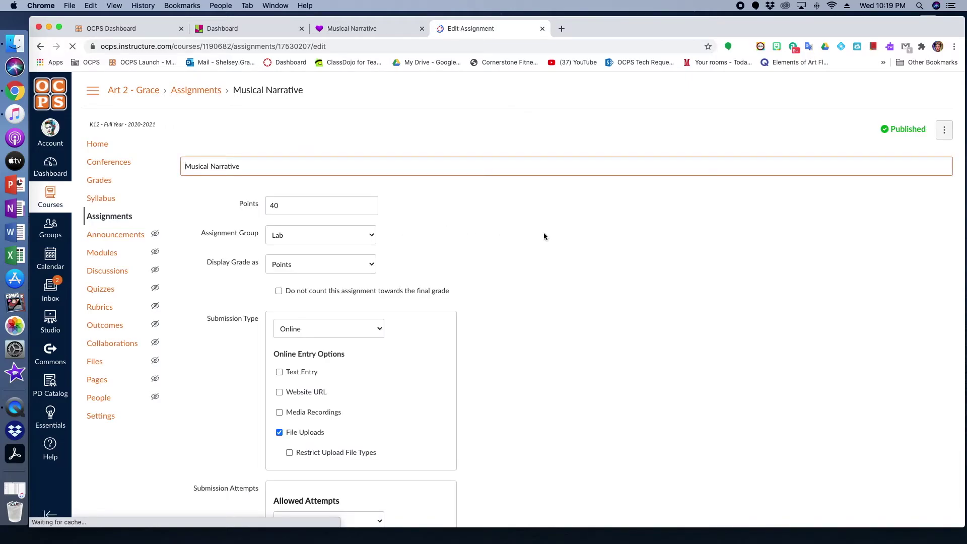
pyautogui.scroll(-3, 616, 301)
pyautogui.scroll(-10, 616, 300)
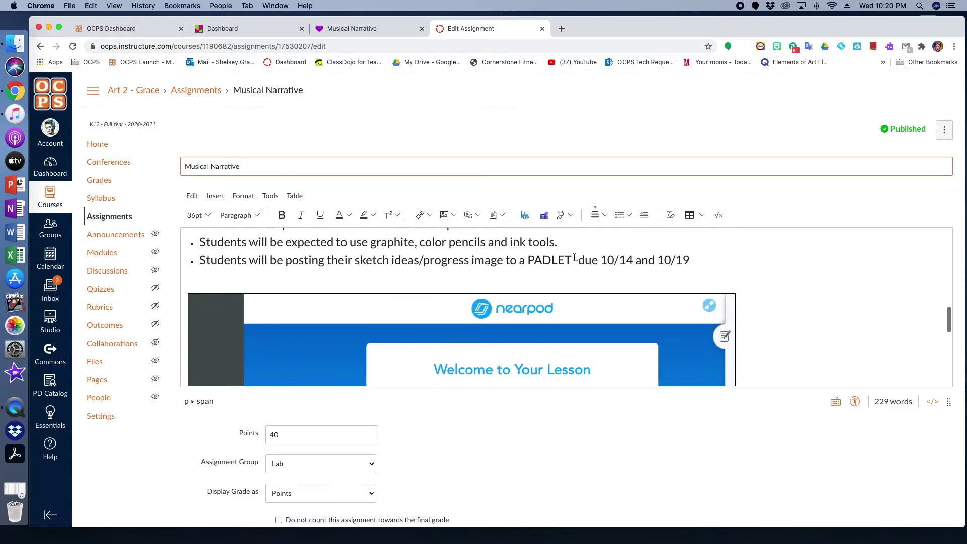
# Step: Link the word PADLET to the pasted Musical Narrative board URL as an external link
pyautogui.moveTo(575, 258); pyautogui.dragTo(538, 260)
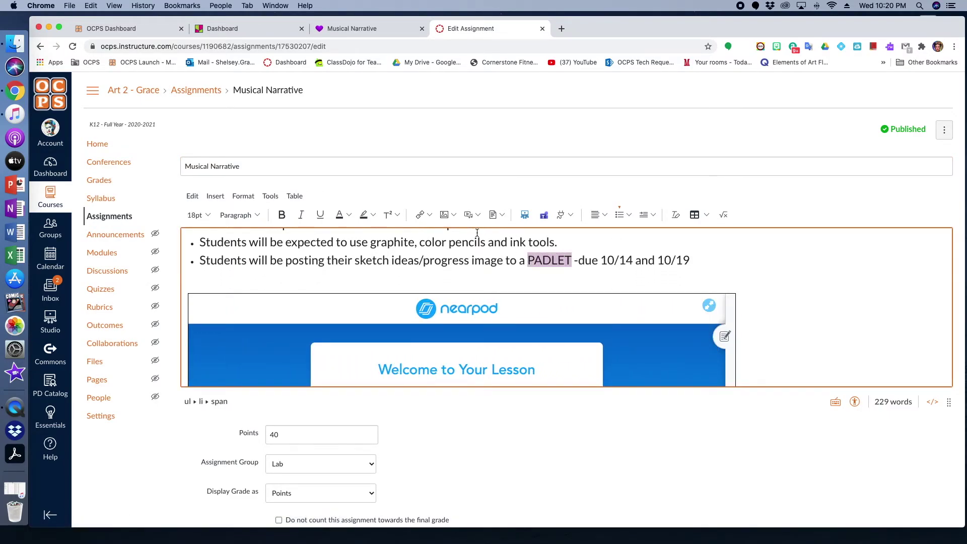
pyautogui.click(430, 216)
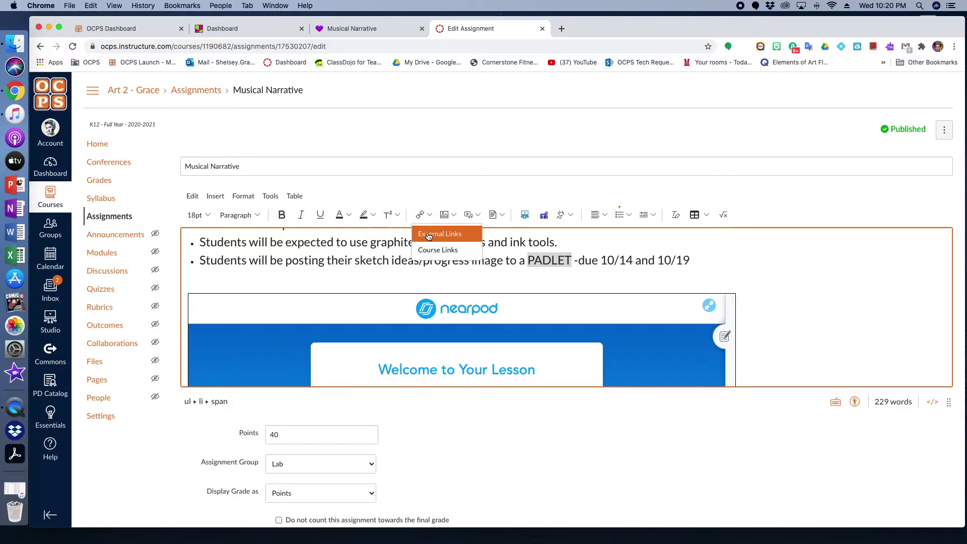
pyautogui.click(428, 235)
pyautogui.rightClick(351, 323)
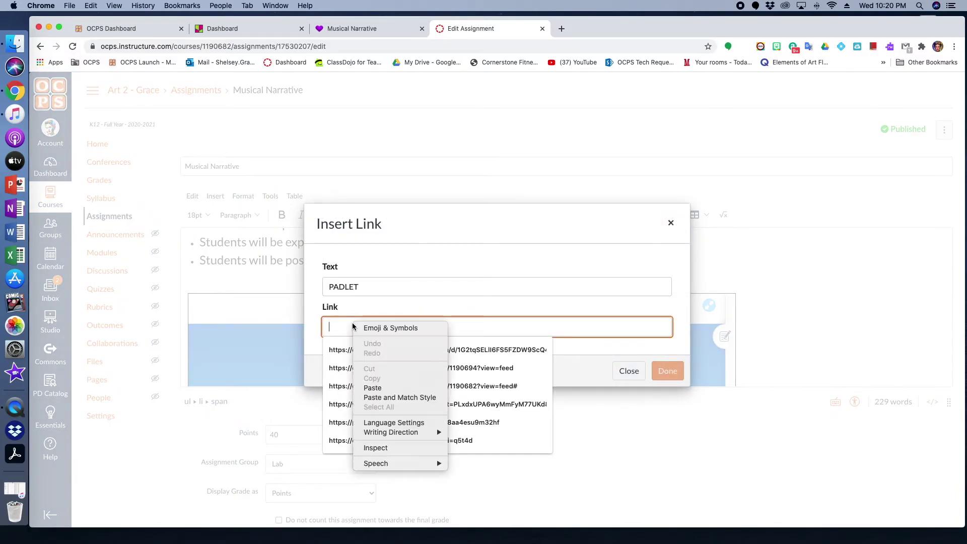
pyautogui.click(373, 386)
pyautogui.press('super+v')
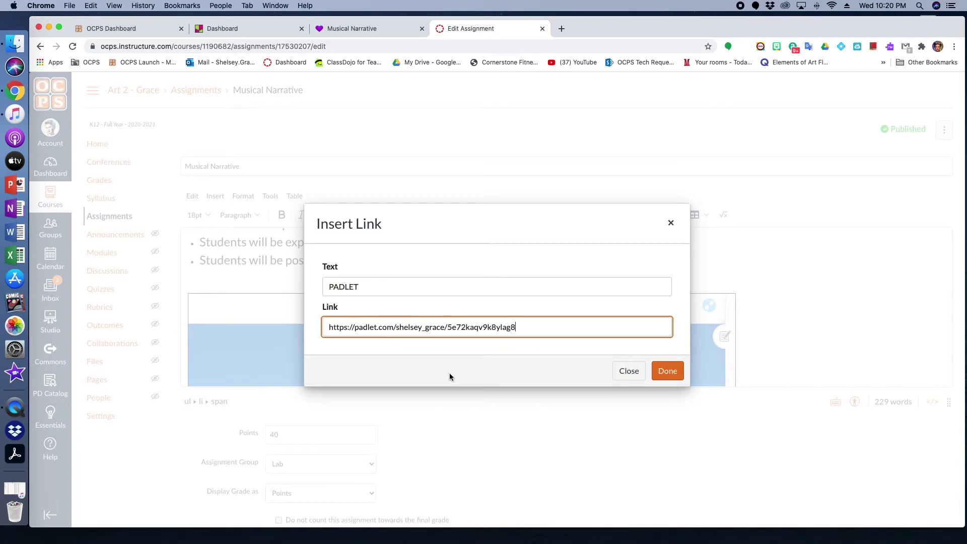
pyautogui.click(663, 375)
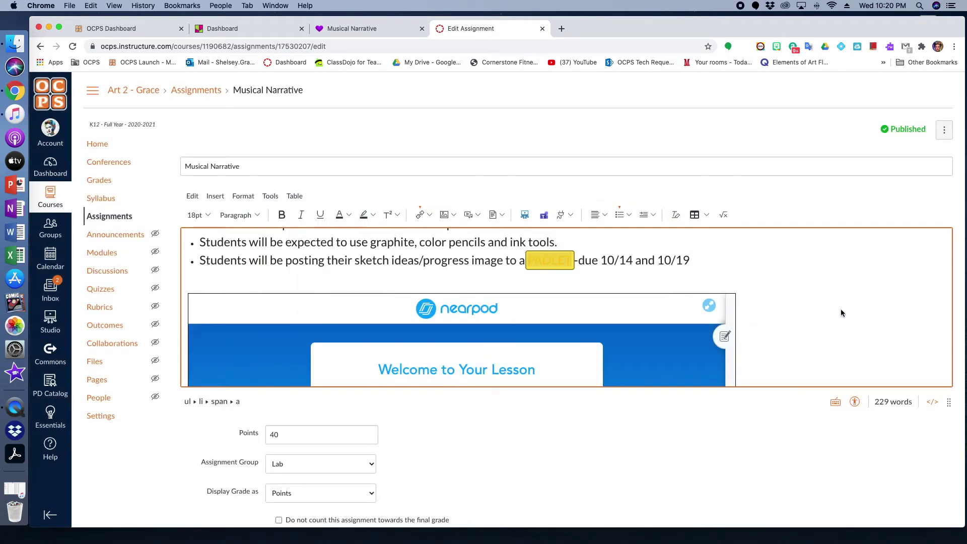
# Step: Save the edited assignment
pyautogui.scroll(-5, 841, 310)
pyautogui.scroll(-10, 885, 372)
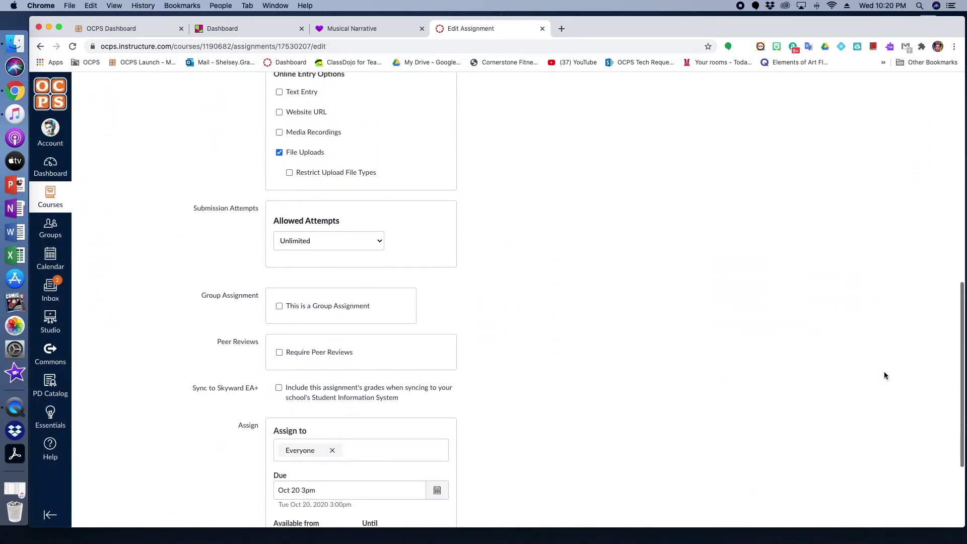
pyautogui.scroll(-3, 885, 376)
pyautogui.click(924, 483)
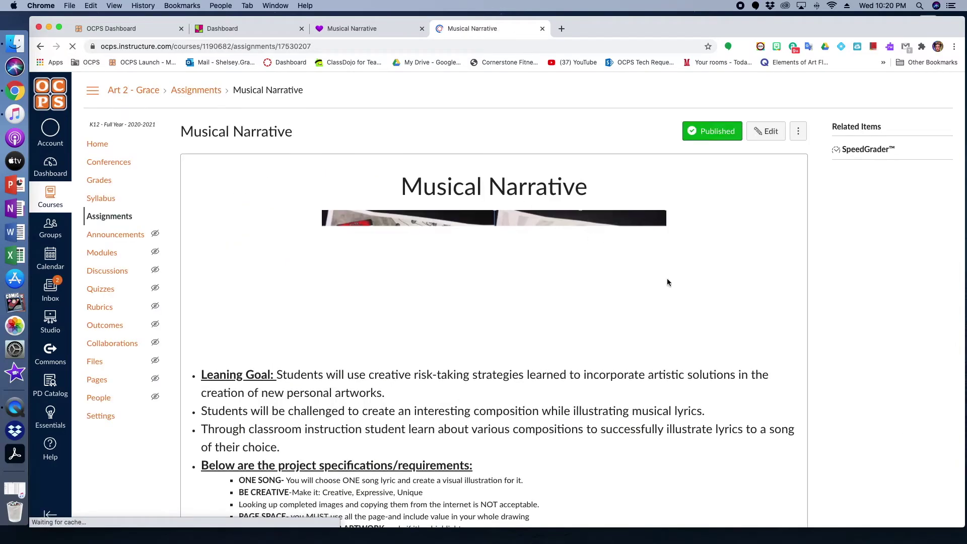
pyautogui.scroll(-7, 668, 282)
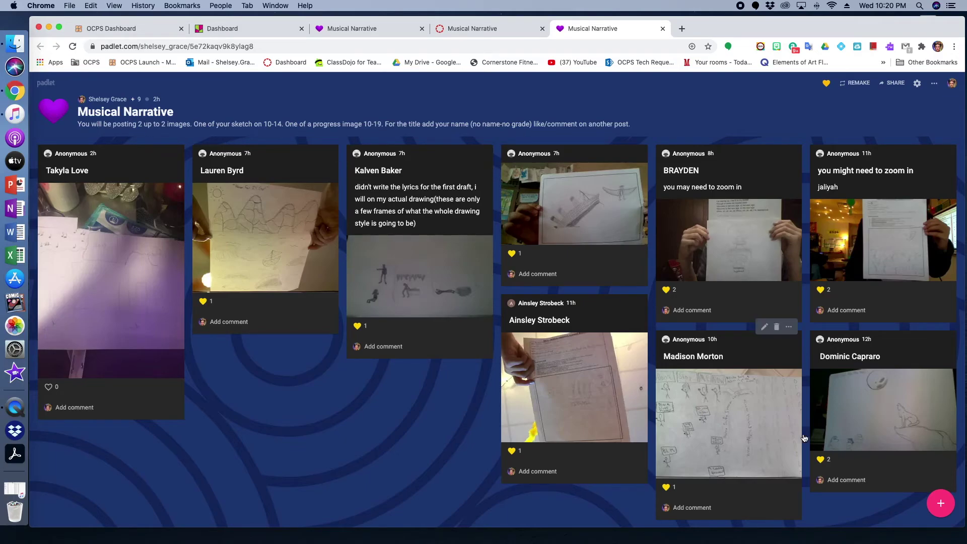
# Step: Add and delete an empty post on the linked board, then return to the Padlet dashboard
pyautogui.click(946, 508)
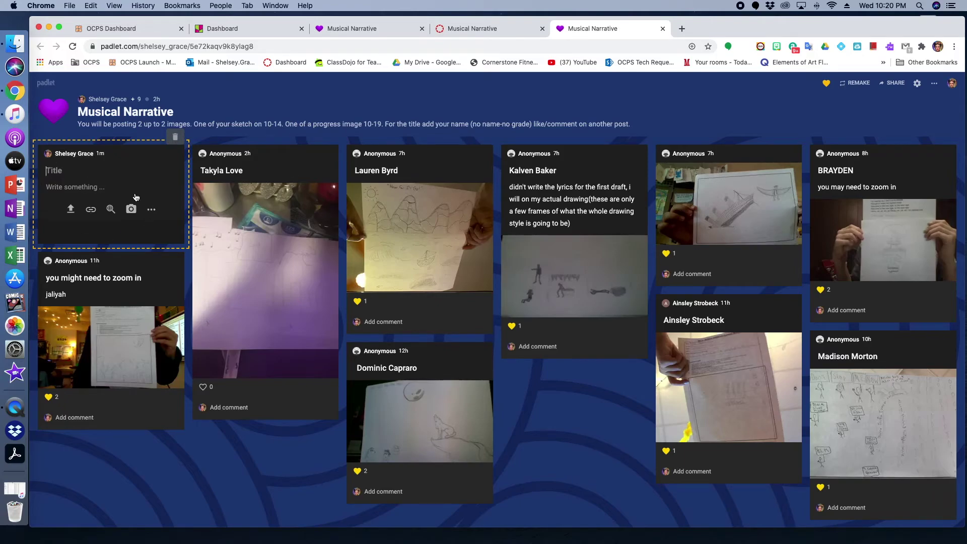
pyautogui.click(174, 138)
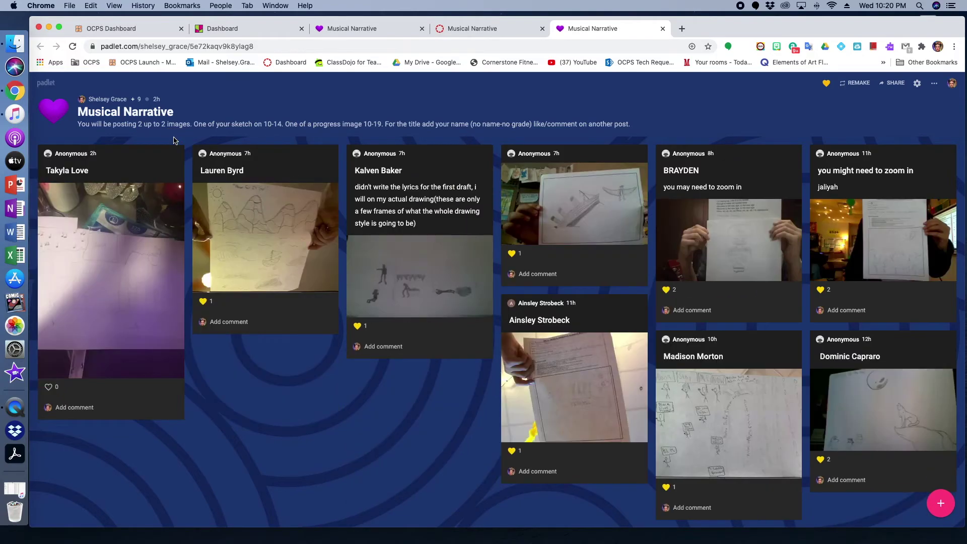
pyautogui.click(46, 83)
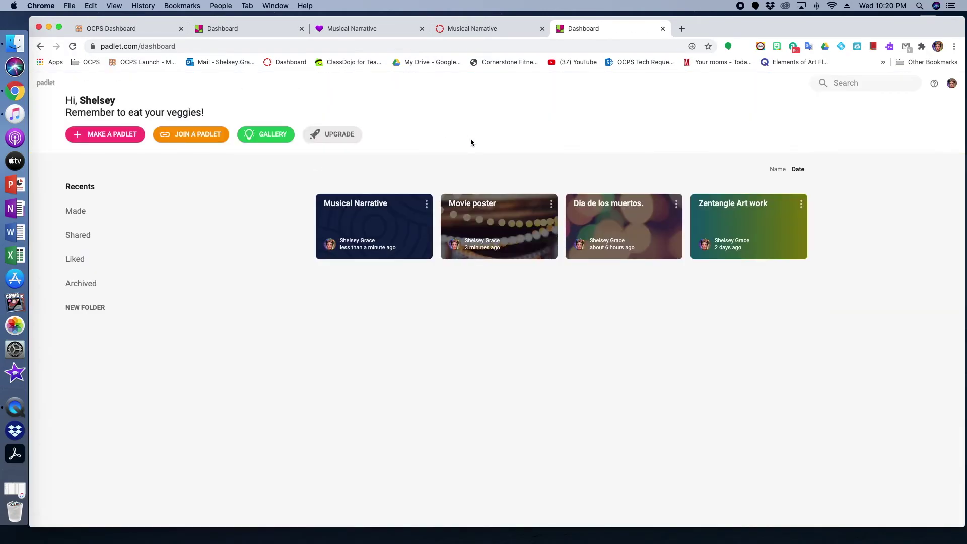